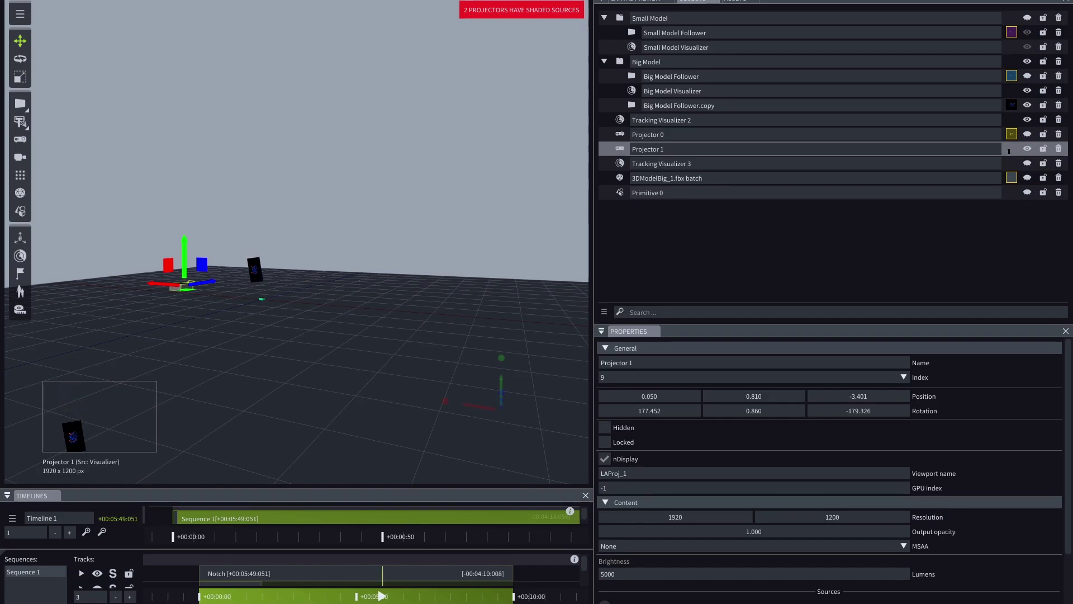
# Step: Expand the 3D viewport to fill the window with F11
pyautogui.press('F11')
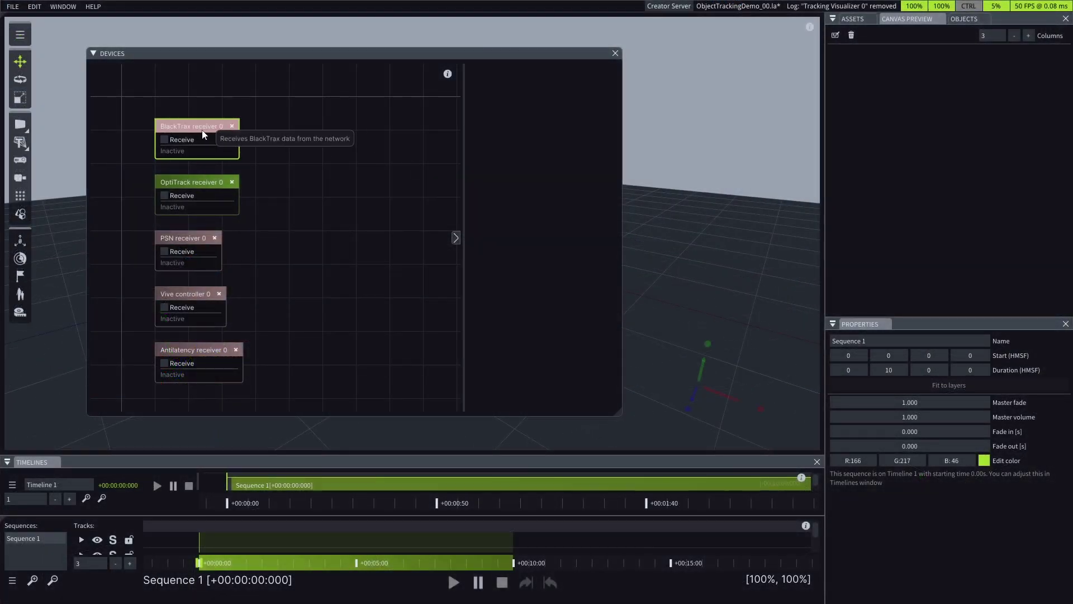
# Step: Review the BlackTrax, OptiTrack, PSN, Vive and Antilatency receiver settings
pyautogui.click(197, 150)
pyautogui.click(197, 184)
pyautogui.click(196, 243)
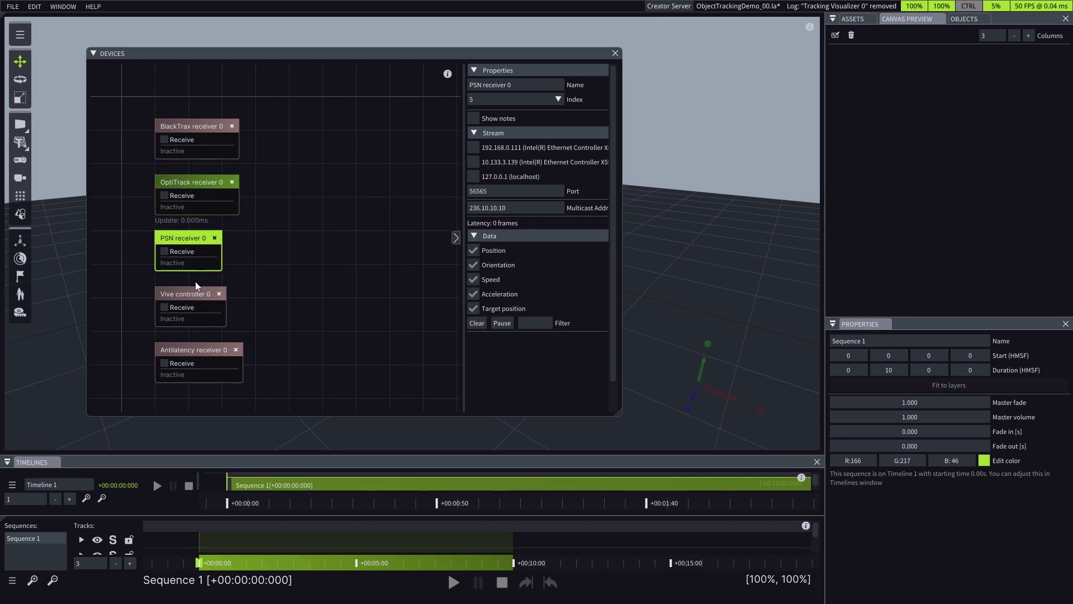
pyautogui.click(196, 295)
pyautogui.click(195, 350)
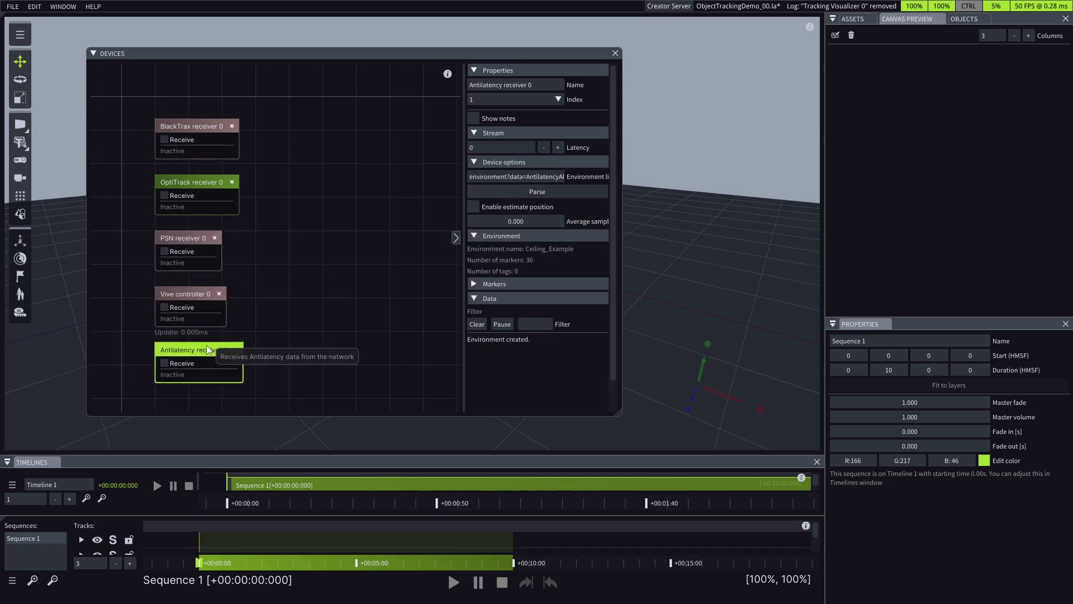
# Step: Enable Receive on BlackTrax receiver 0 to stream data on port 24002
pyautogui.click(336, 218)
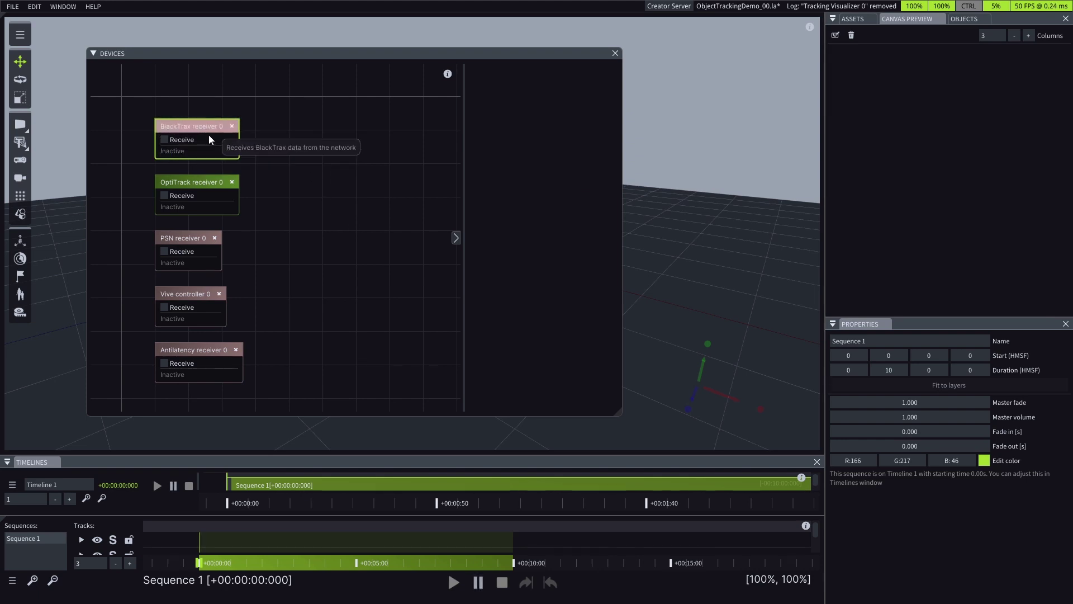
pyautogui.click(196, 144)
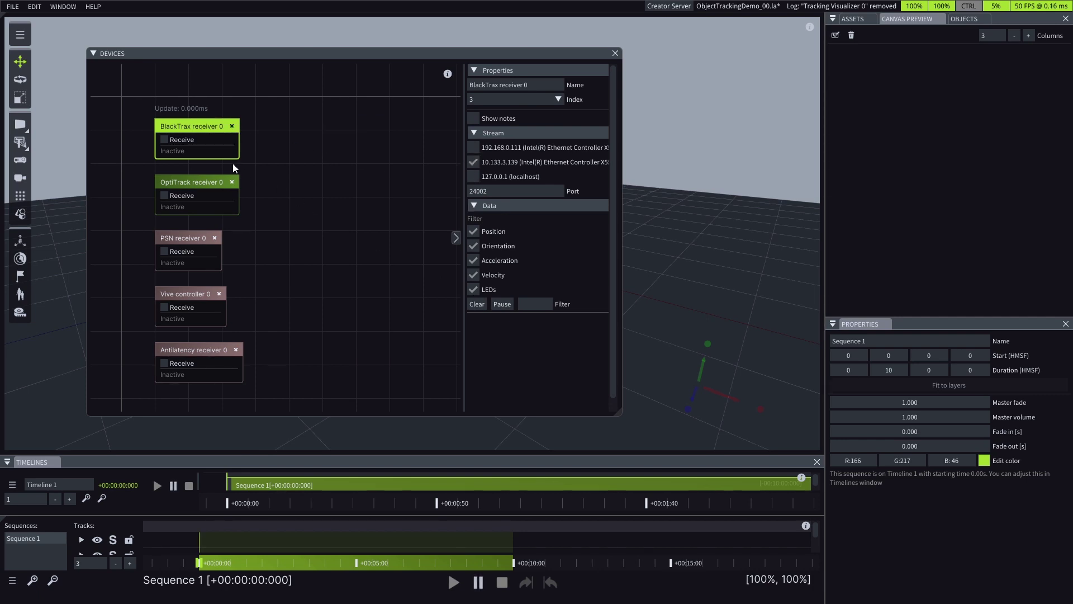
pyautogui.click(190, 140)
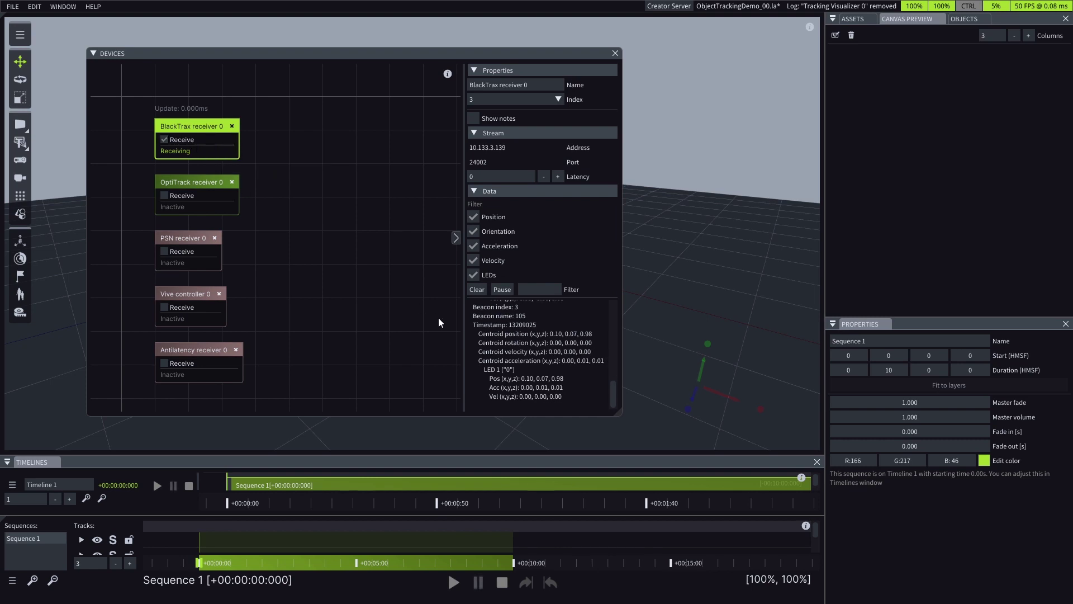
# Step: Widen Properties, scroll the four-beacon data log, then close the Devices window
pyautogui.moveTo(465, 338); pyautogui.dragTo(361, 335)
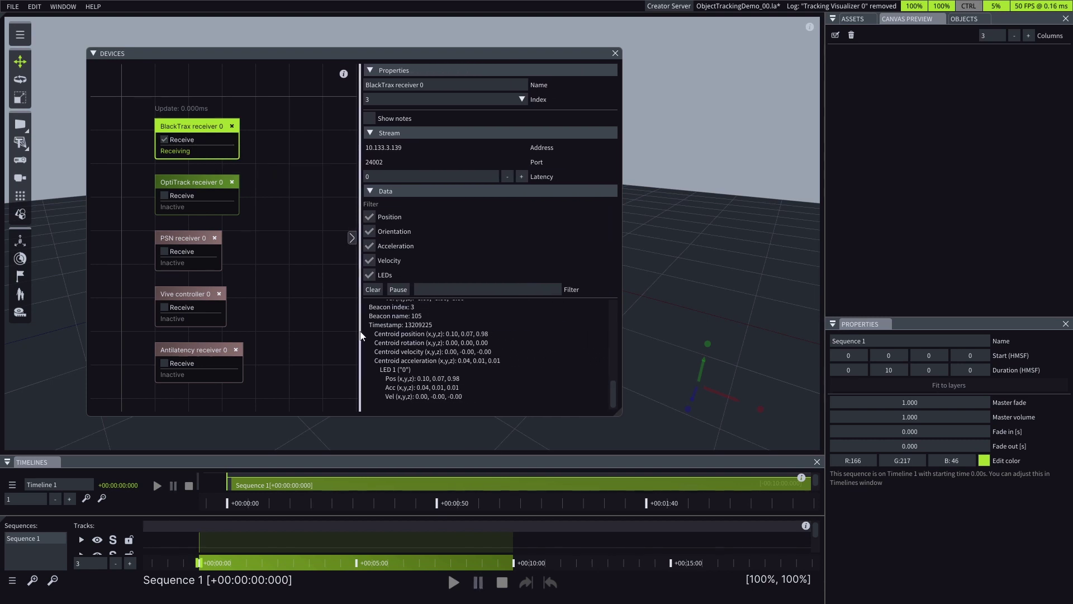
pyautogui.moveTo(611, 393); pyautogui.dragTo(606, 304)
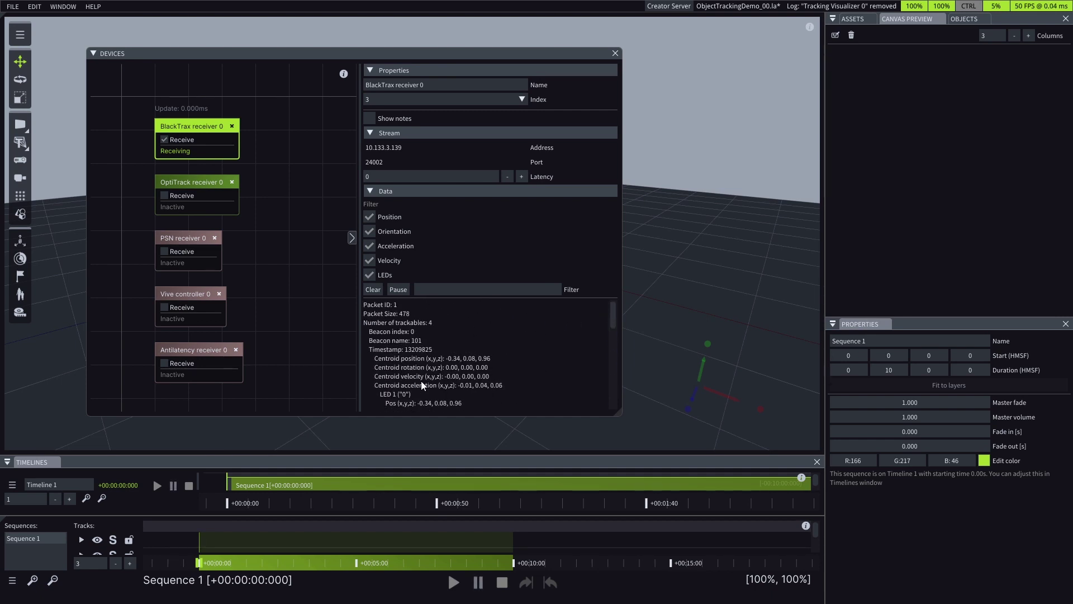
pyautogui.moveTo(612, 317); pyautogui.dragTo(597, 403)
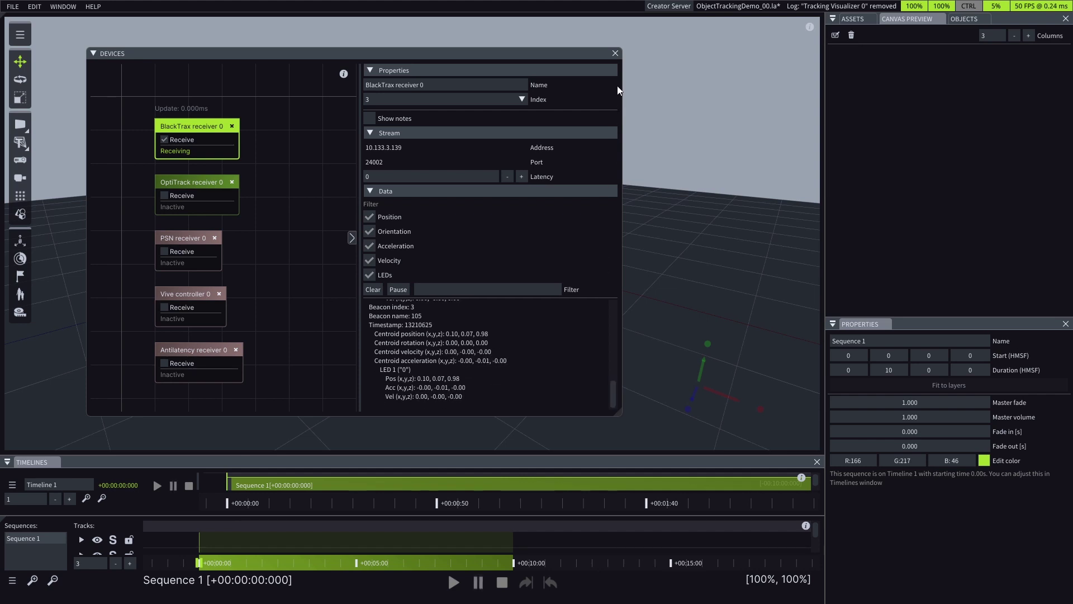
pyautogui.click(613, 53)
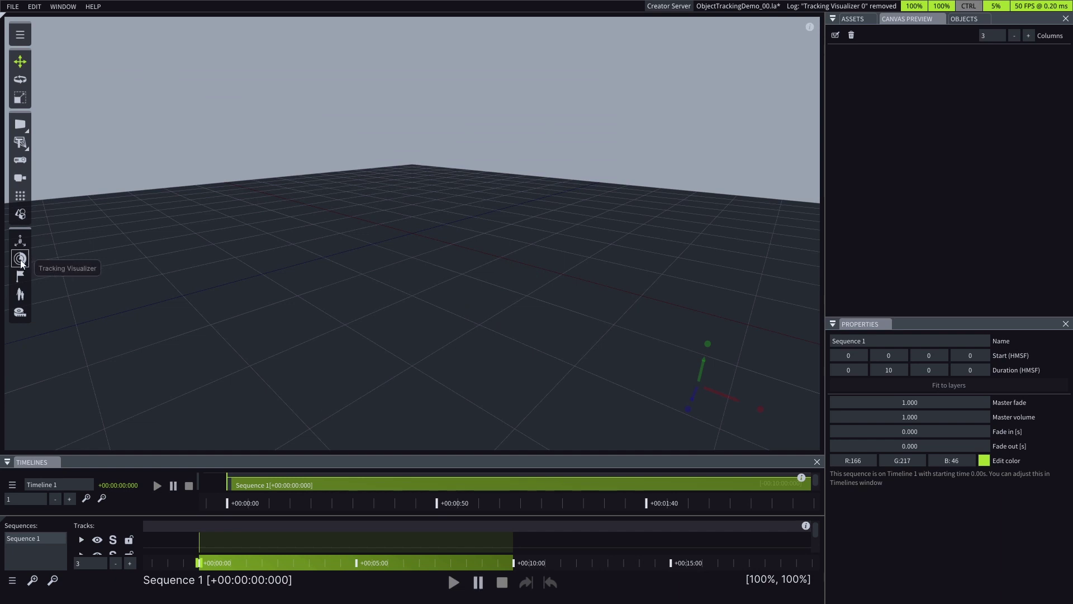
# Step: Drop a Tracking Visualizer into the viewport and set its position to 0, 0, 0
pyautogui.moveTo(22, 258); pyautogui.dragTo(397, 240)
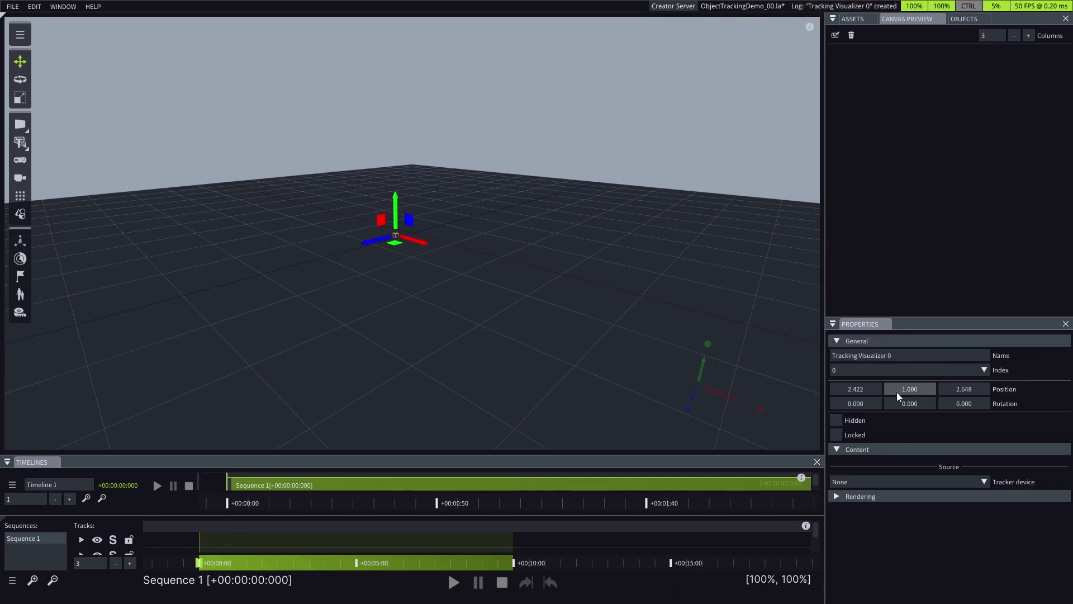
pyautogui.write('0')
pyautogui.press('Tab')
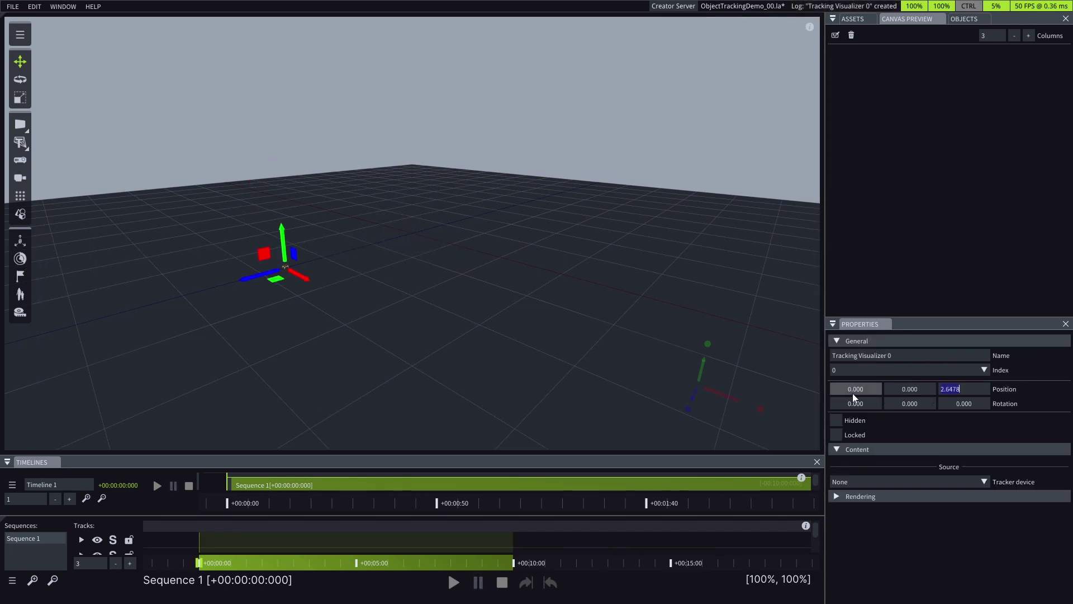
pyautogui.write('0')
pyautogui.press('Tab')
pyautogui.write('0')
pyautogui.press('Return')
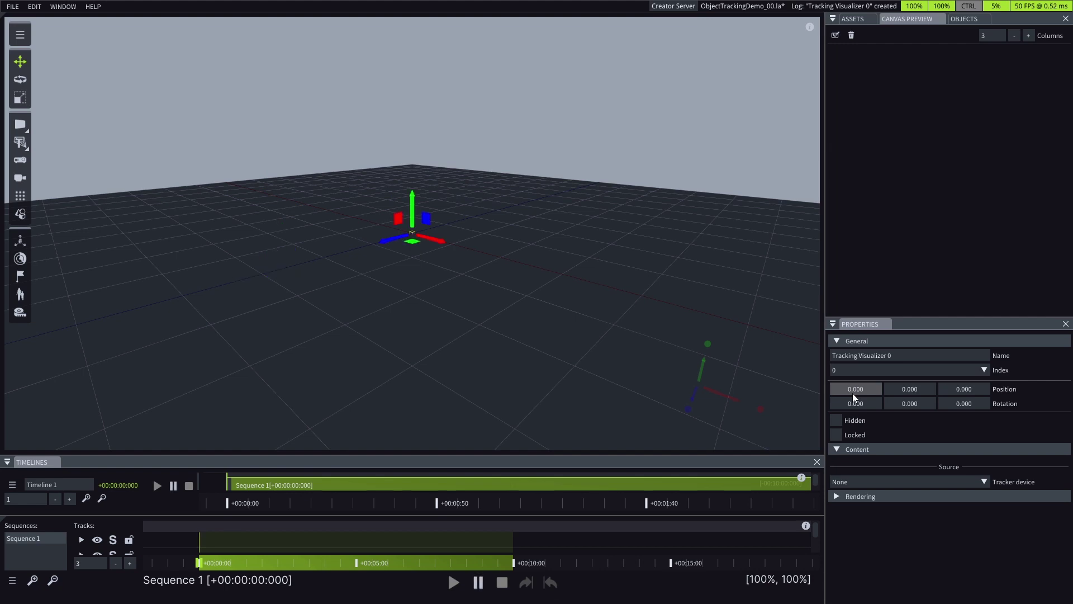
# Step: Collapse the General section and reselect Tracking Visualizer 0
pyautogui.click(855, 338)
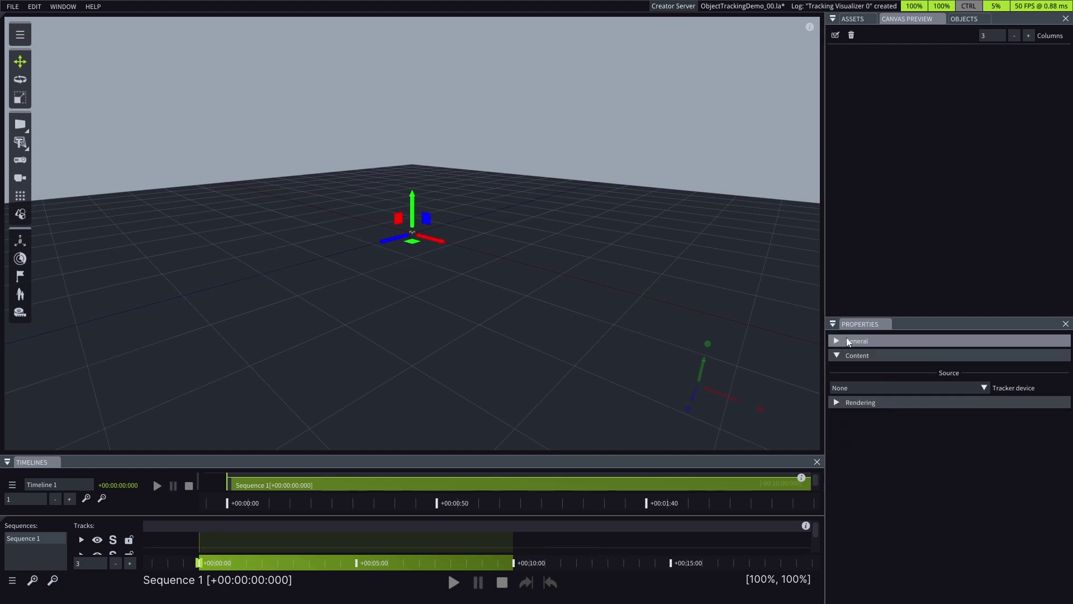
pyautogui.click(517, 257)
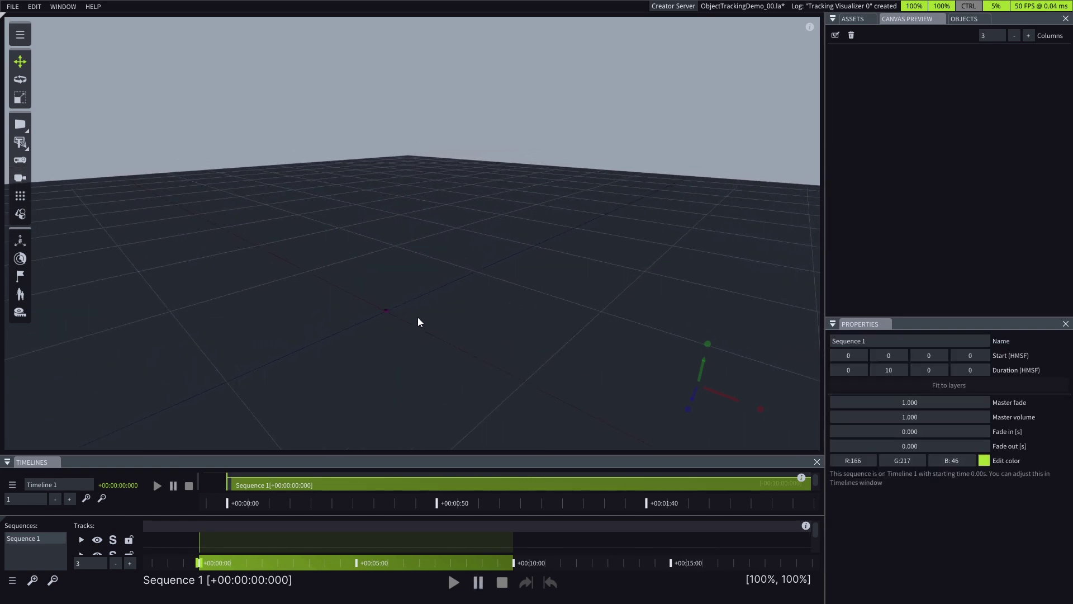
pyautogui.click(386, 311)
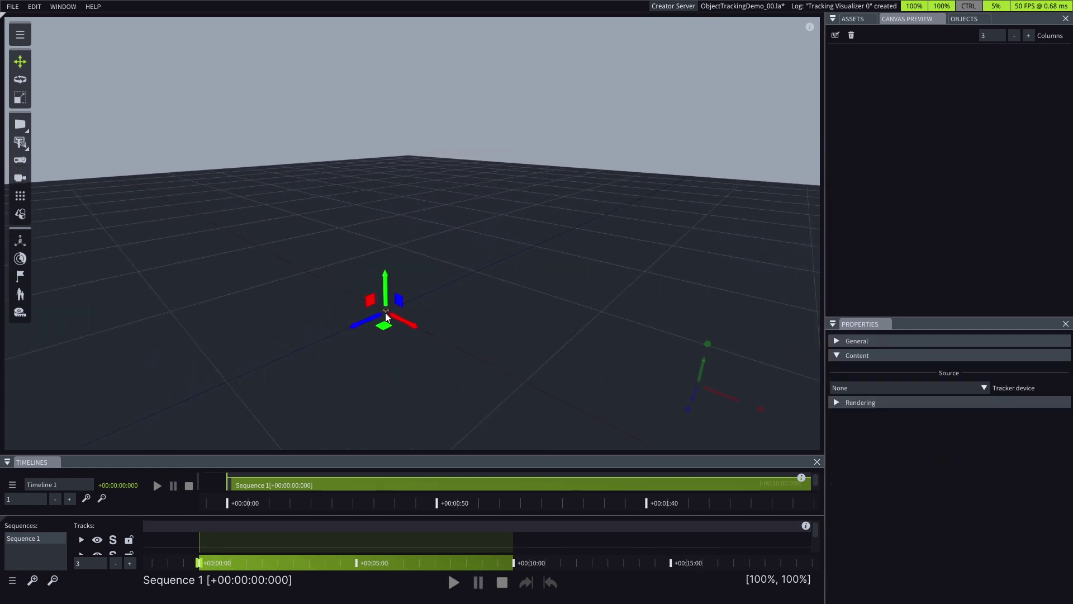
# Step: Set the tracker device to BlackTrax receiver 0 and add tracker 101
pyautogui.click(985, 388)
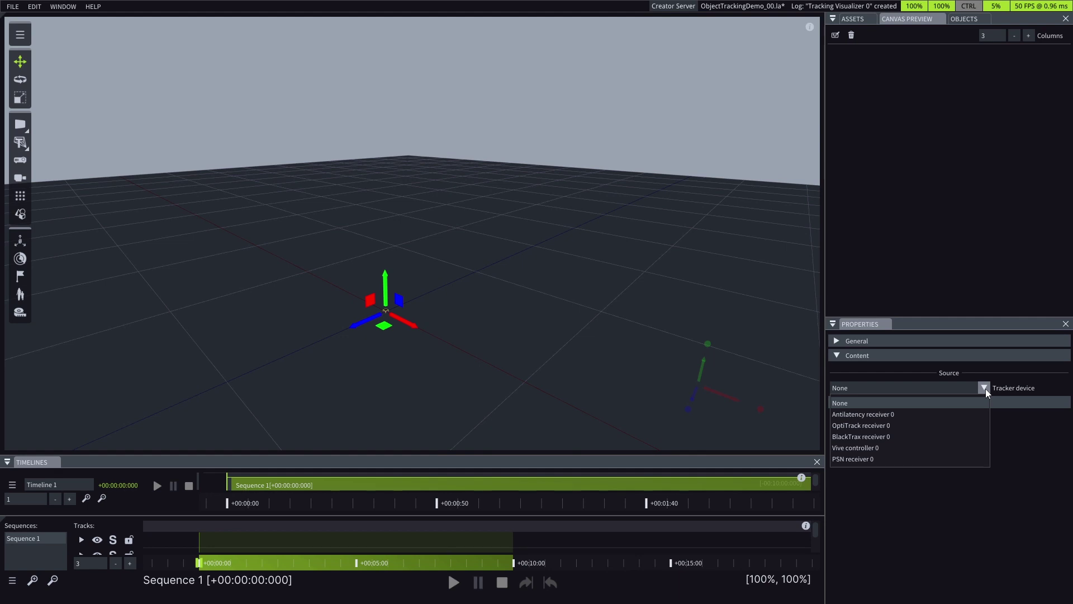
pyautogui.click(936, 437)
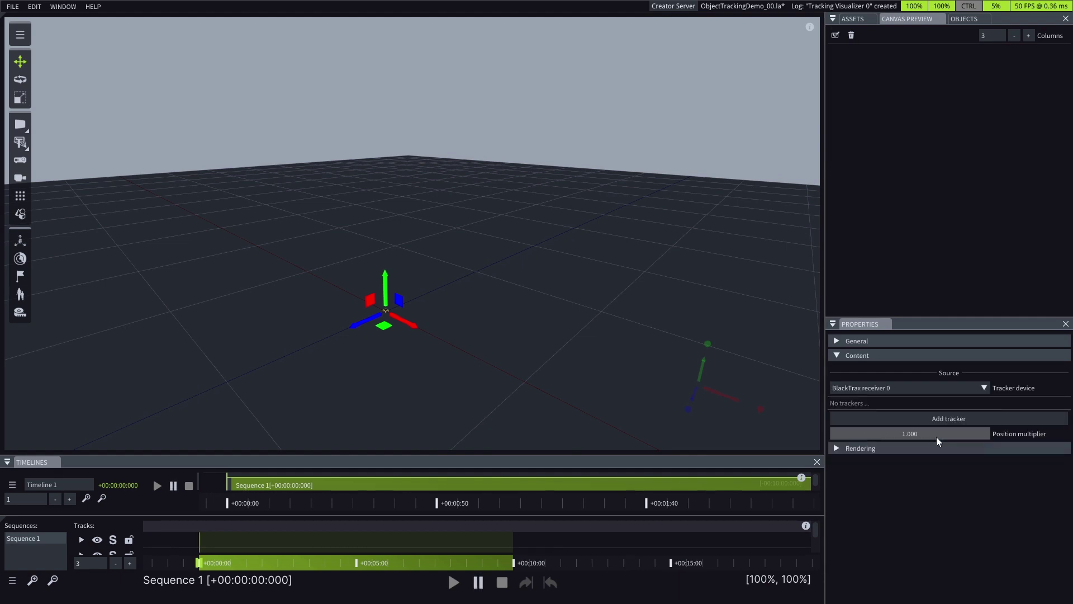
pyautogui.click(993, 417)
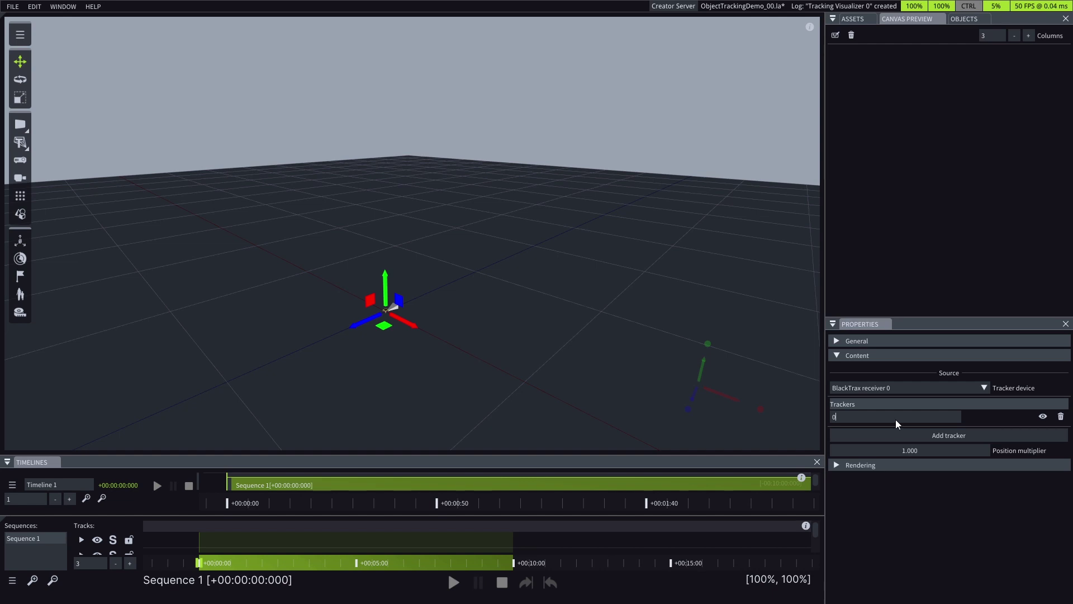
pyautogui.press('BackSpace')
pyautogui.write('101')
# Step: Add trackers 103, 104 and 105 and expand the Rendering section
pyautogui.click(905, 436)
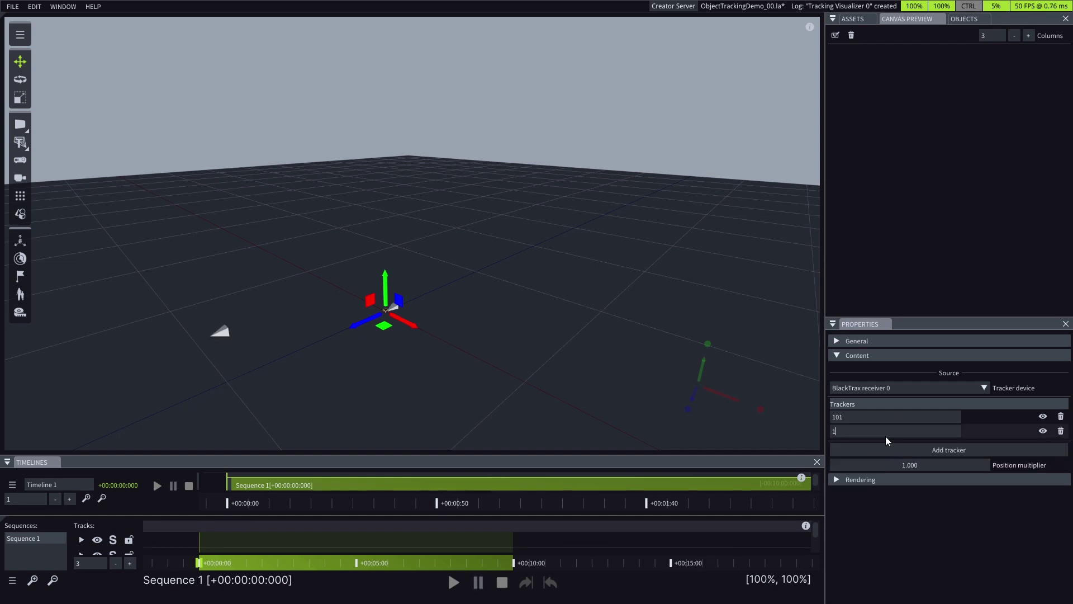
pyautogui.write('03')
pyautogui.click(890, 445)
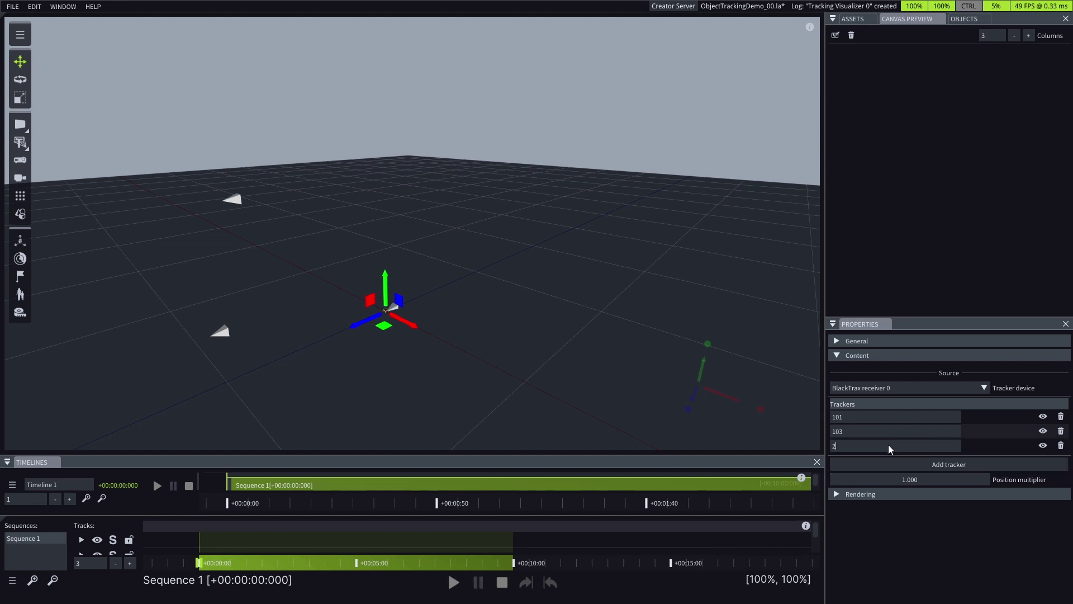
pyautogui.press('BackSpace')
pyautogui.write('104')
pyautogui.click(892, 463)
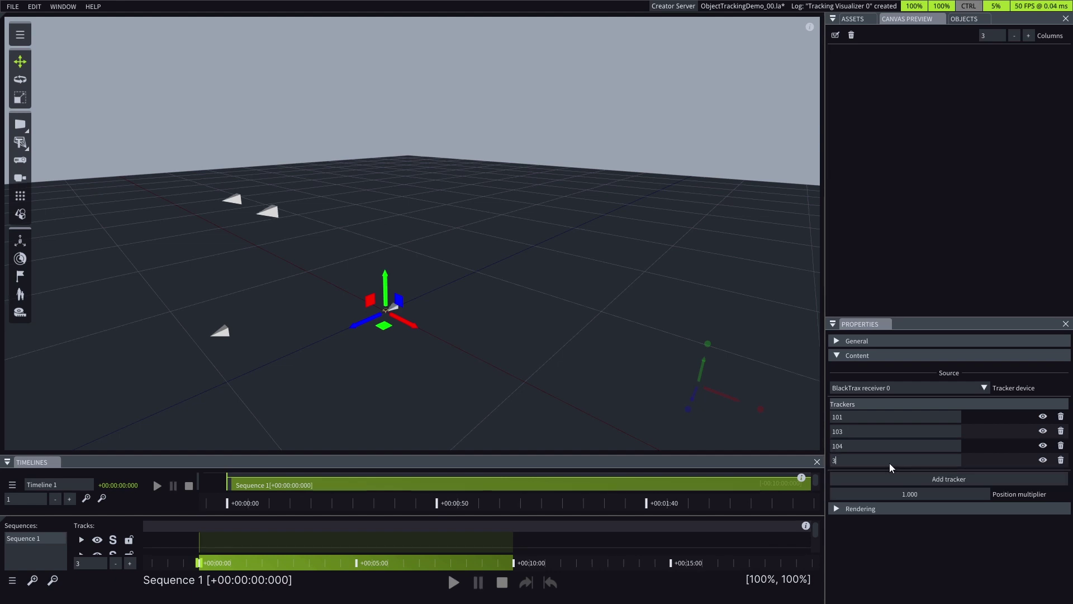
pyautogui.press('BackSpace')
pyautogui.write('105')
pyautogui.click(887, 508)
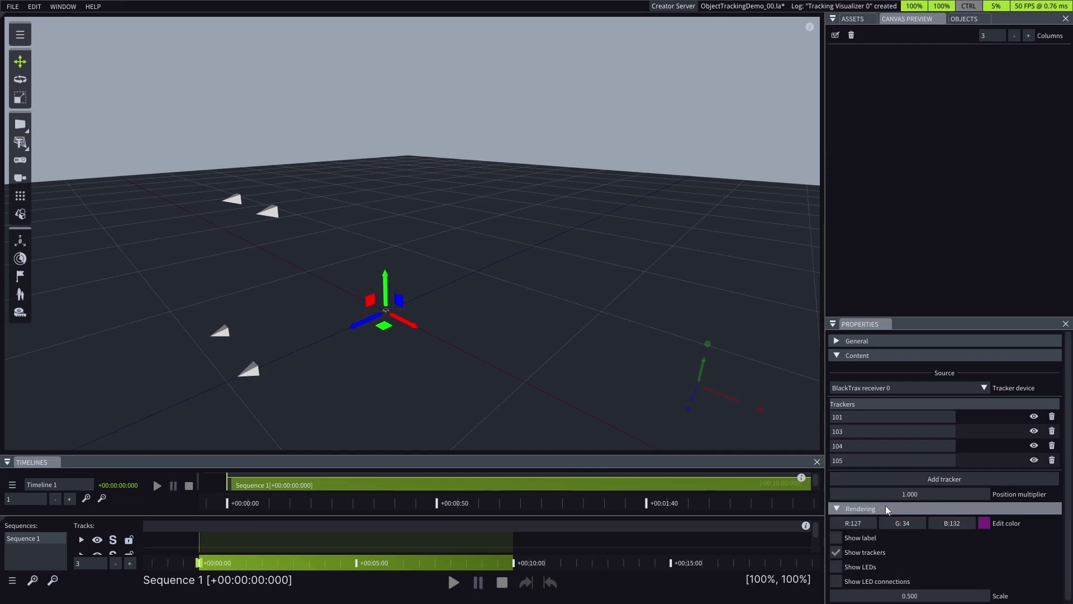
# Step: Turn on Show LEDs and turn off Show trackers, then orbit to view the points
pyautogui.click(868, 568)
pyautogui.click(868, 552)
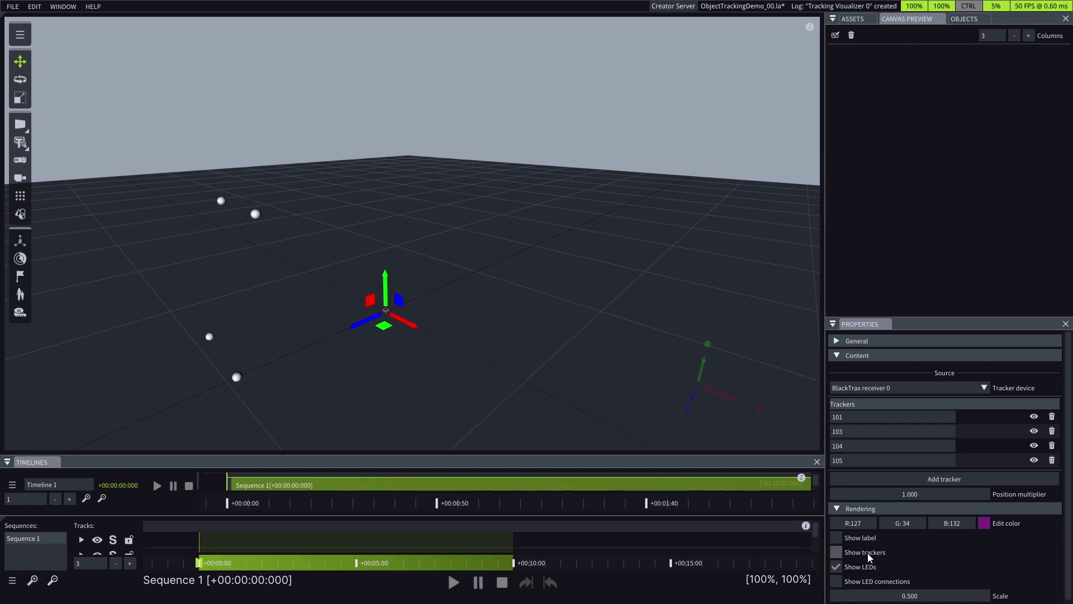
pyautogui.scroll(-5, 522, 329)
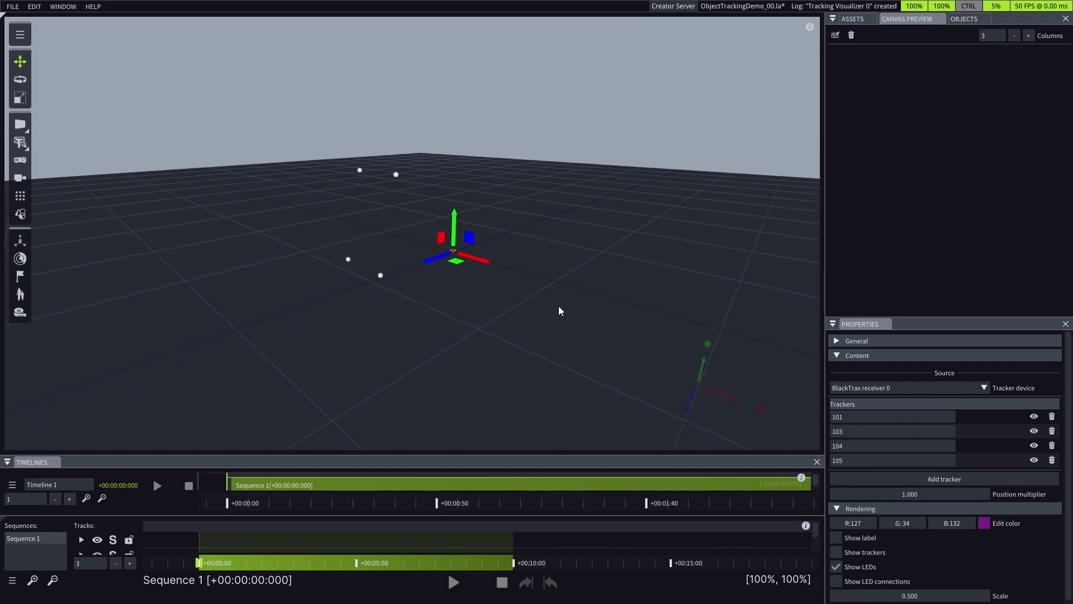
pyautogui.moveTo(560, 311); pyautogui.dragTo(525, 299, button='middle')
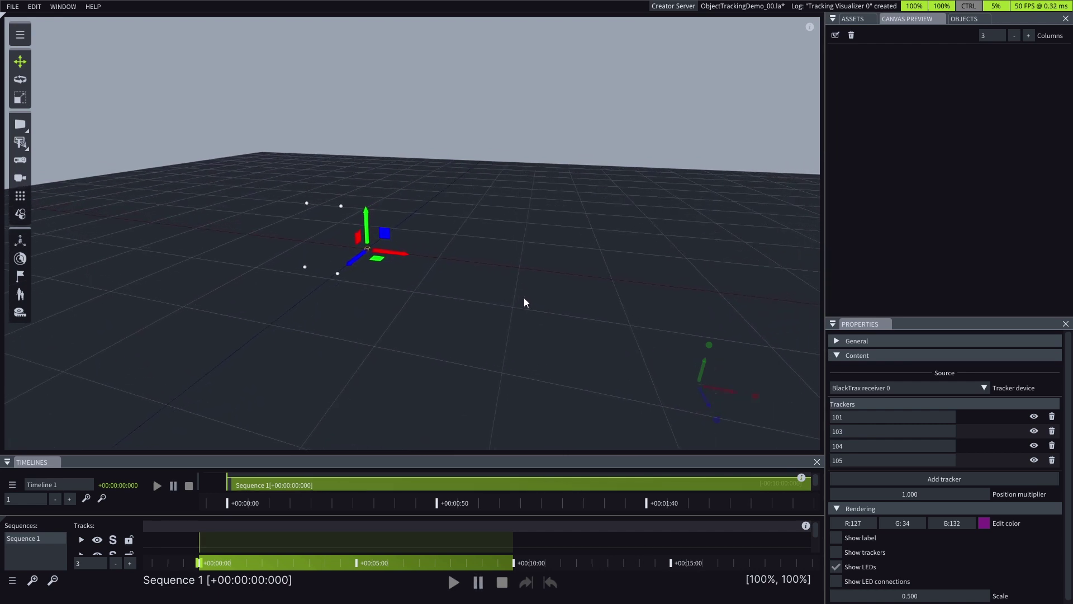
pyautogui.click(519, 269)
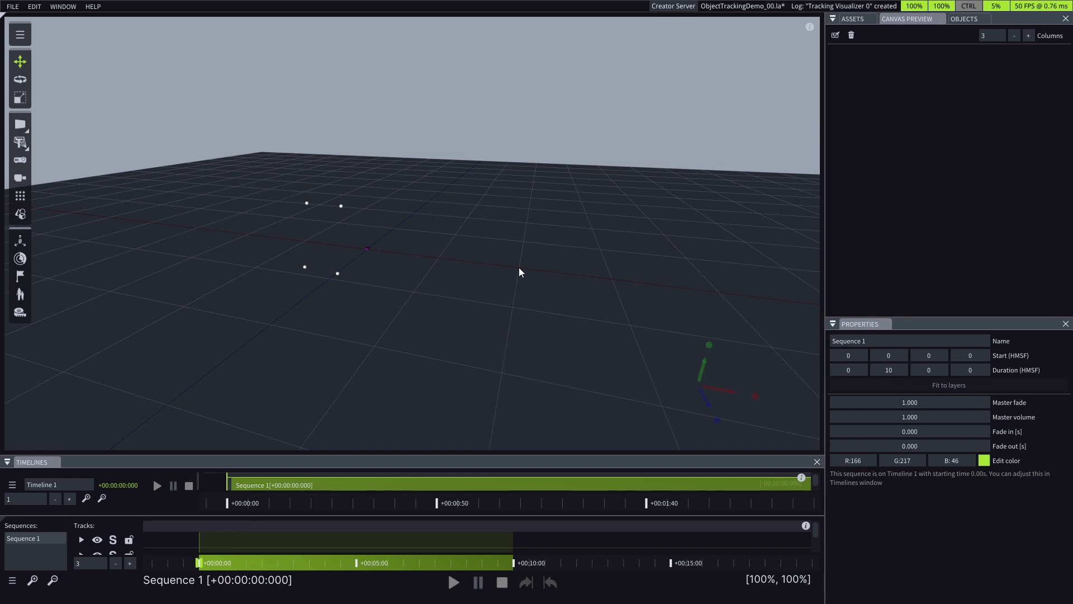
pyautogui.moveTo(519, 268); pyautogui.dragTo(423, 278, button='middle')
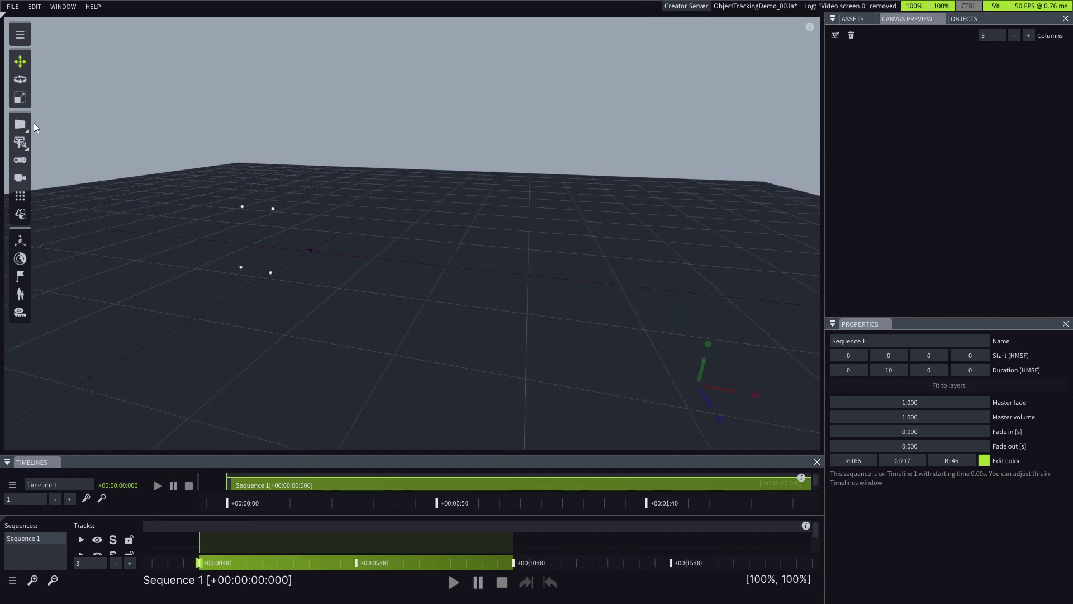
# Step: Add a Full HD video screen and set its size to 0.5 by 0.8
pyautogui.moveTo(35, 127); pyautogui.dragTo(430, 223)
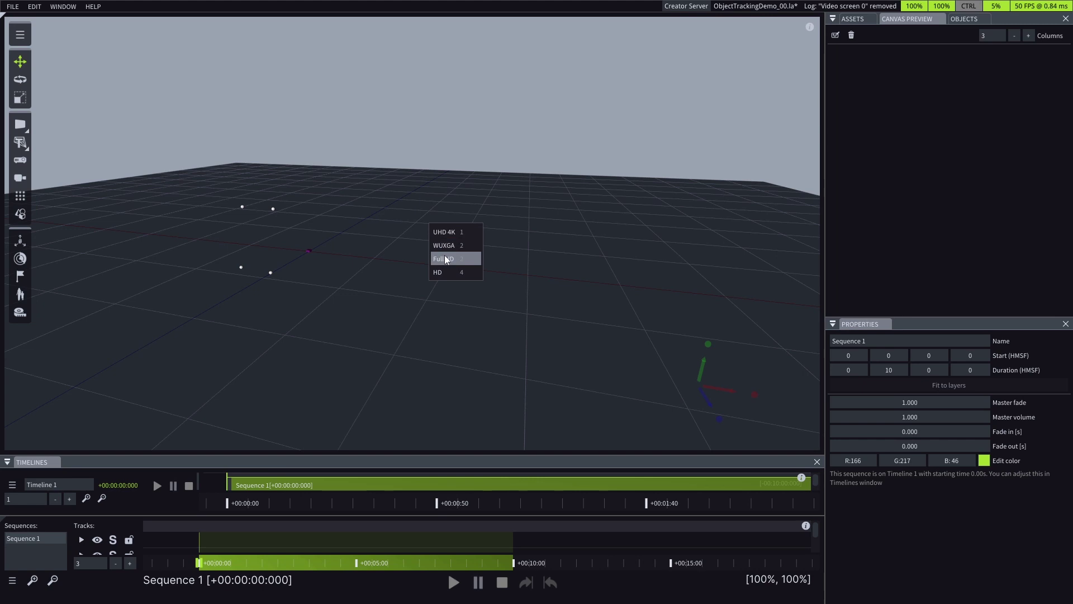
pyautogui.click(445, 258)
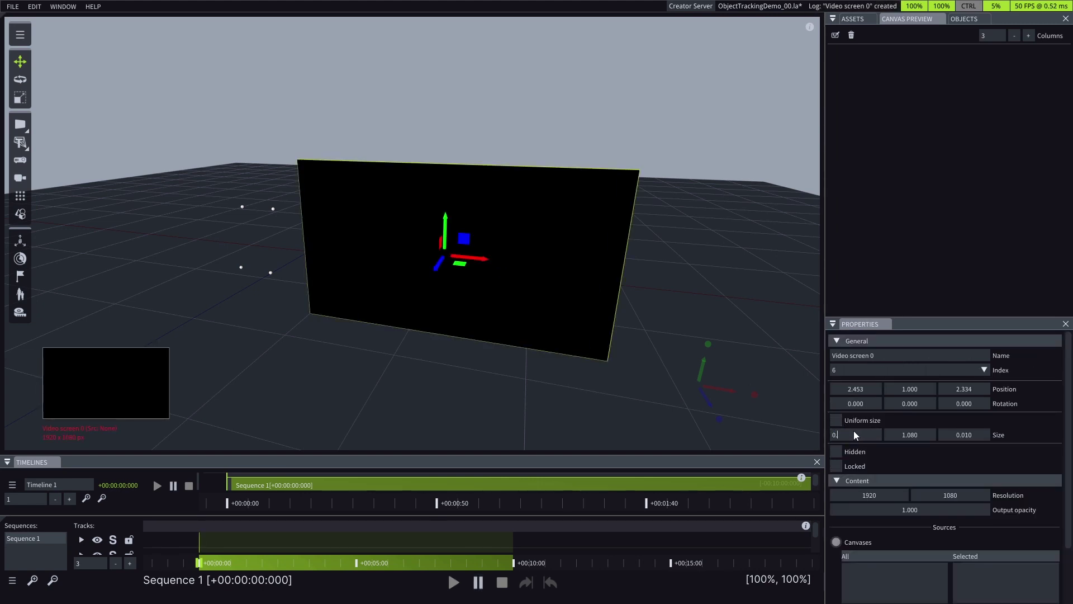
pyautogui.press('Return')
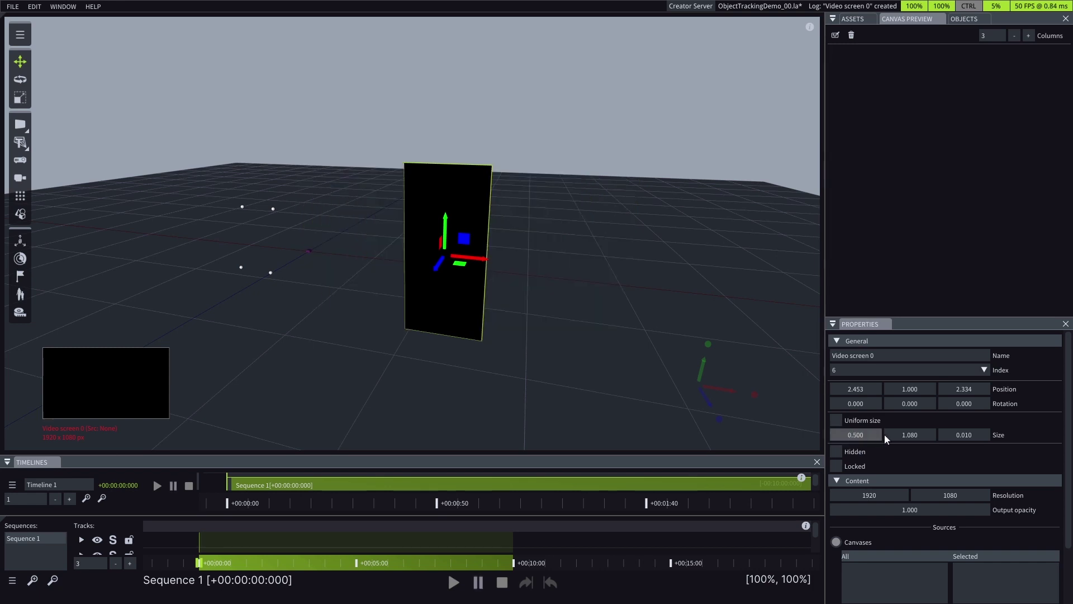
pyautogui.click(909, 437)
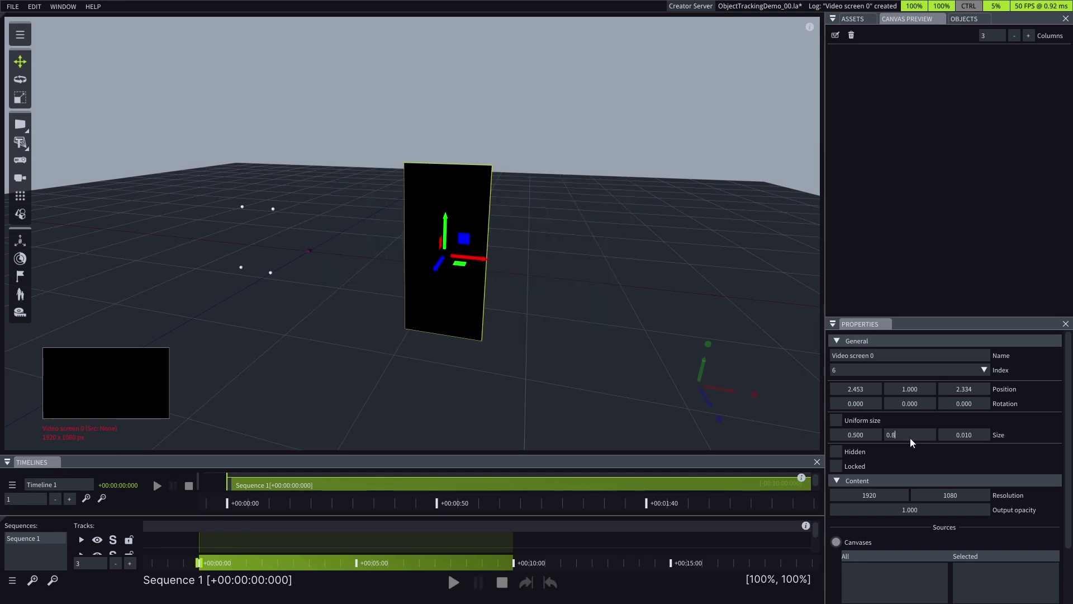
pyautogui.write('0.8')
pyautogui.press('Return')
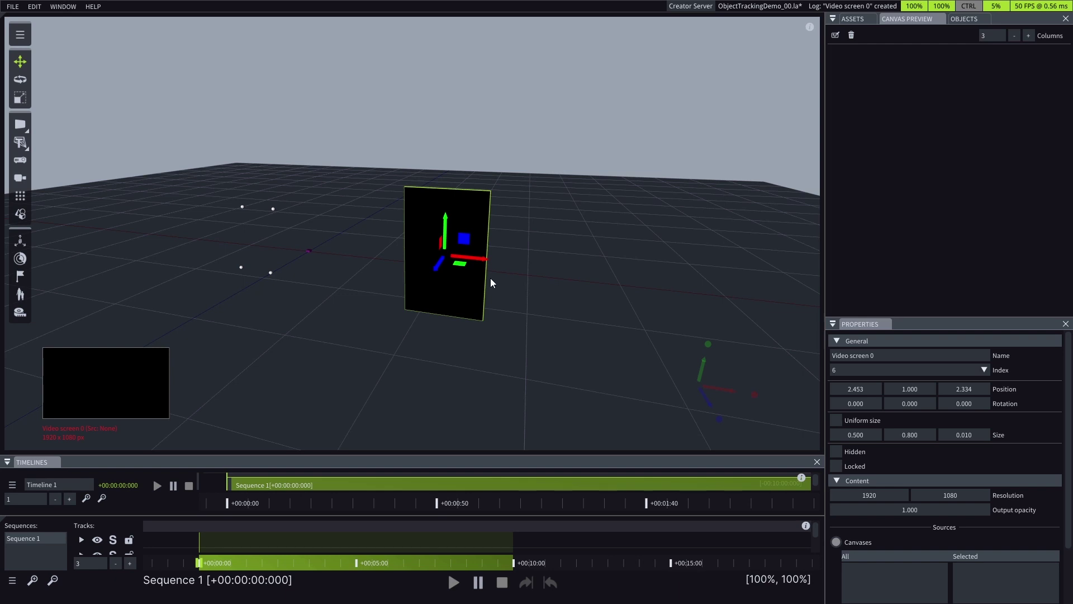
# Step: Collapse General and Content and expand the Tracking follower section
pyautogui.scroll(5, 498, 281)
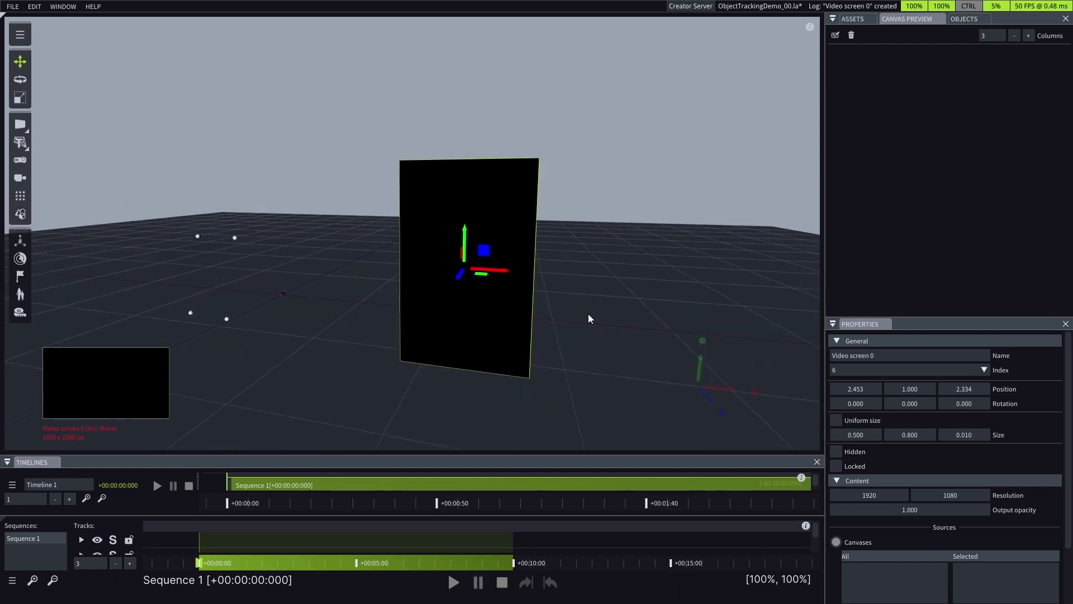
pyautogui.click(852, 341)
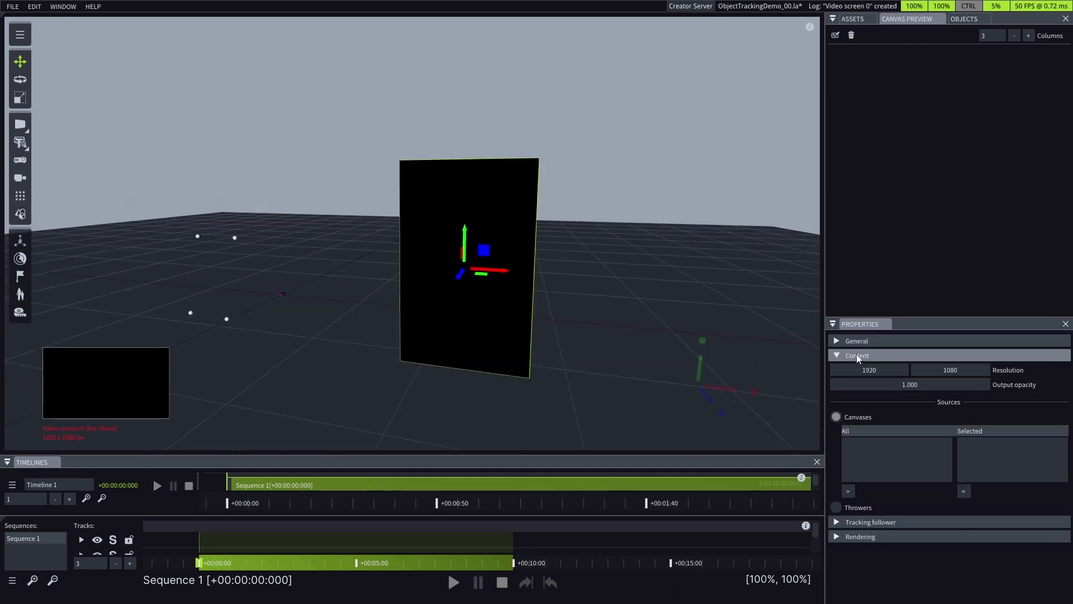
pyautogui.click(856, 355)
pyautogui.click(856, 366)
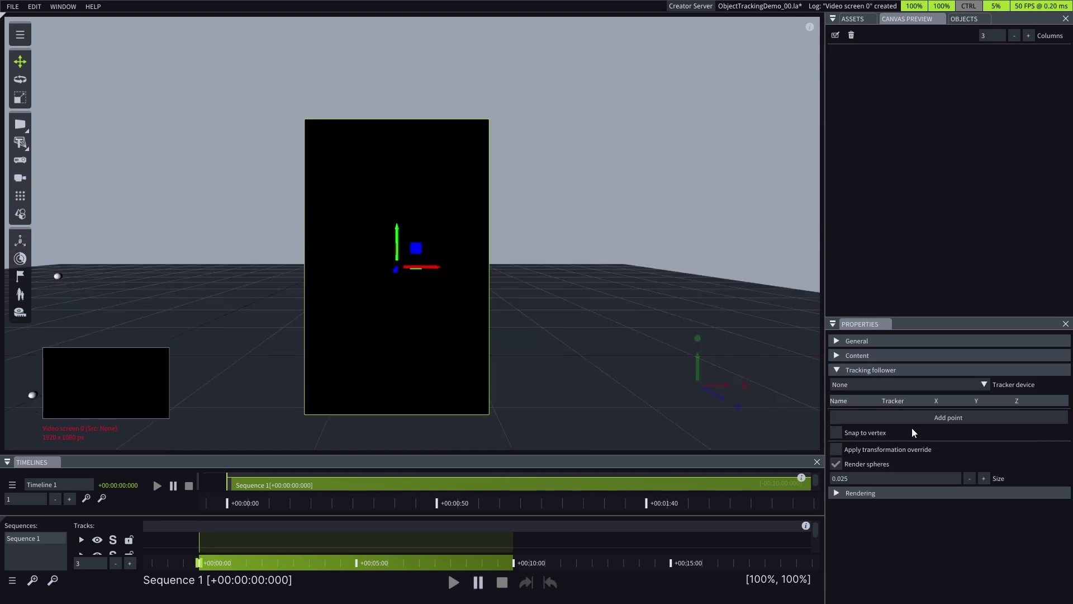
# Step: Pin the screen corners to BlackTrax trackers 103, 104, 101, 105 with transformation override
pyautogui.click(967, 385)
pyautogui.click(958, 439)
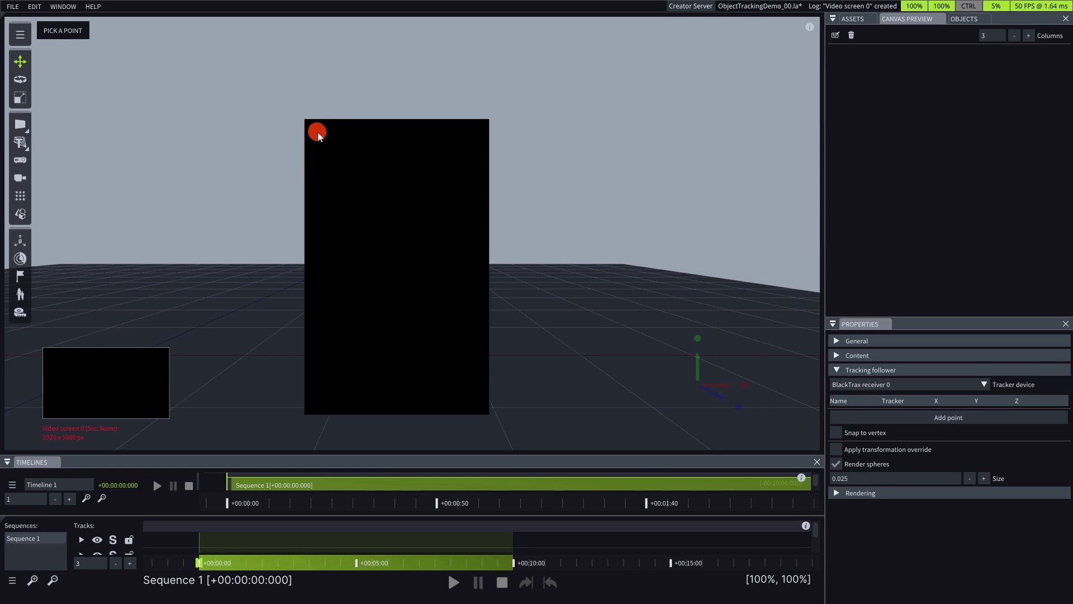
pyautogui.click(317, 134)
pyautogui.click(978, 435)
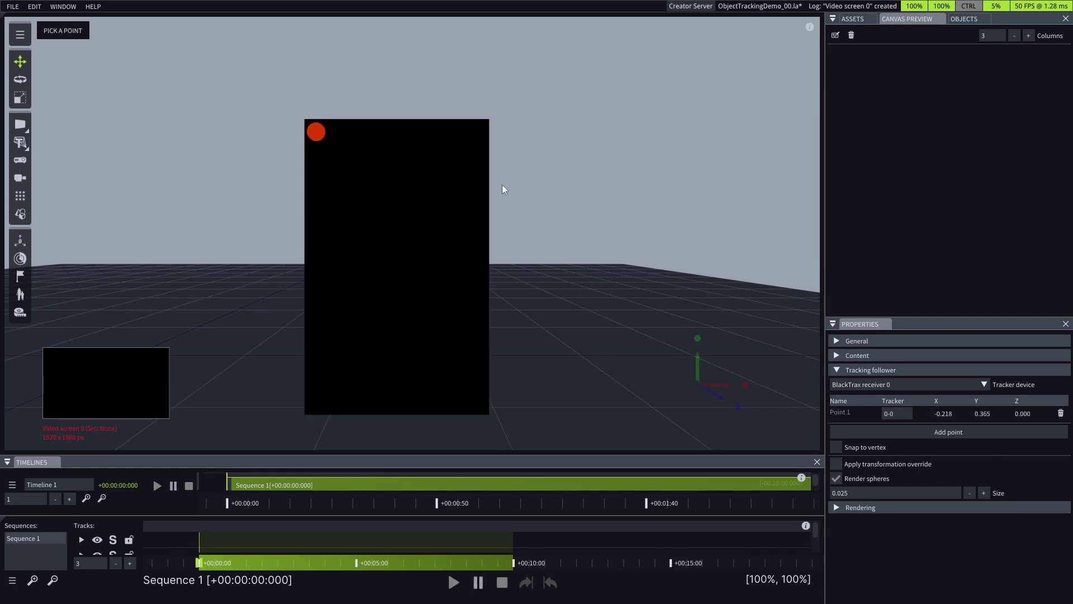
pyautogui.click(478, 134)
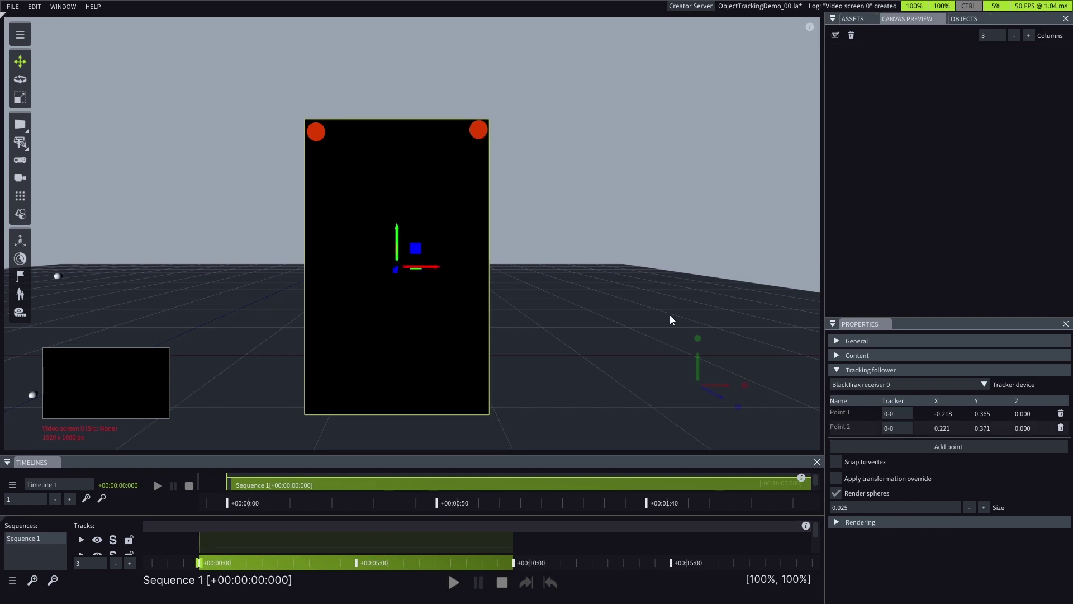
pyautogui.click(956, 447)
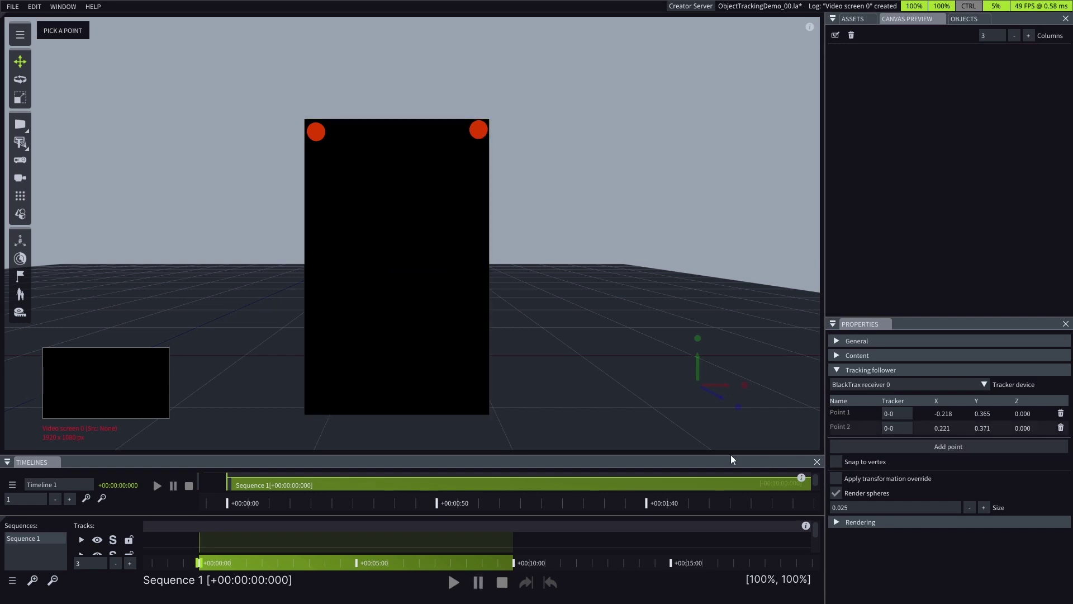
pyautogui.click(315, 403)
pyautogui.click(894, 460)
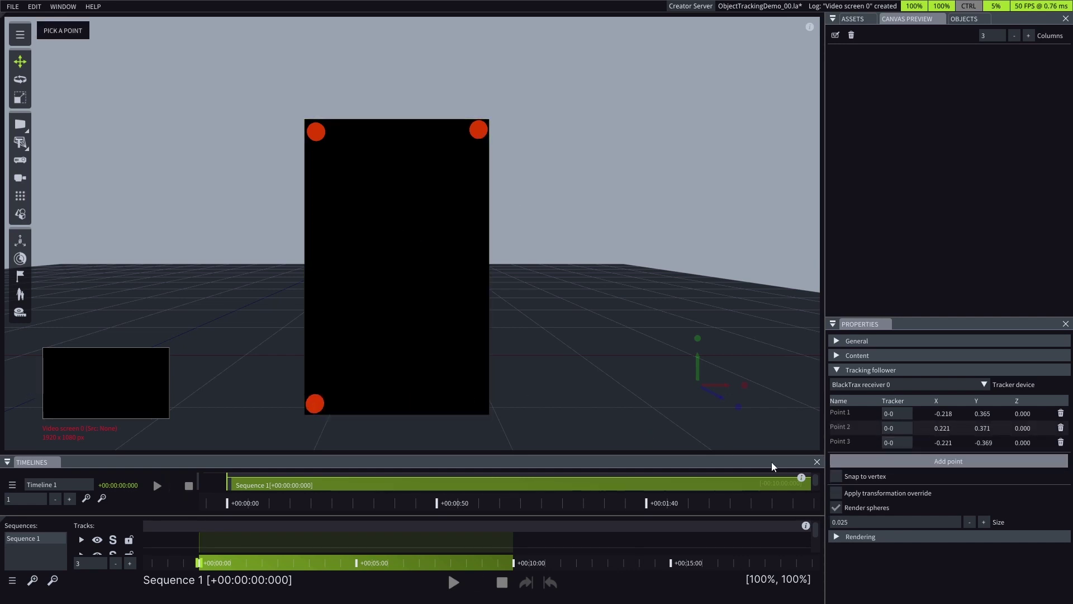
pyautogui.click(479, 405)
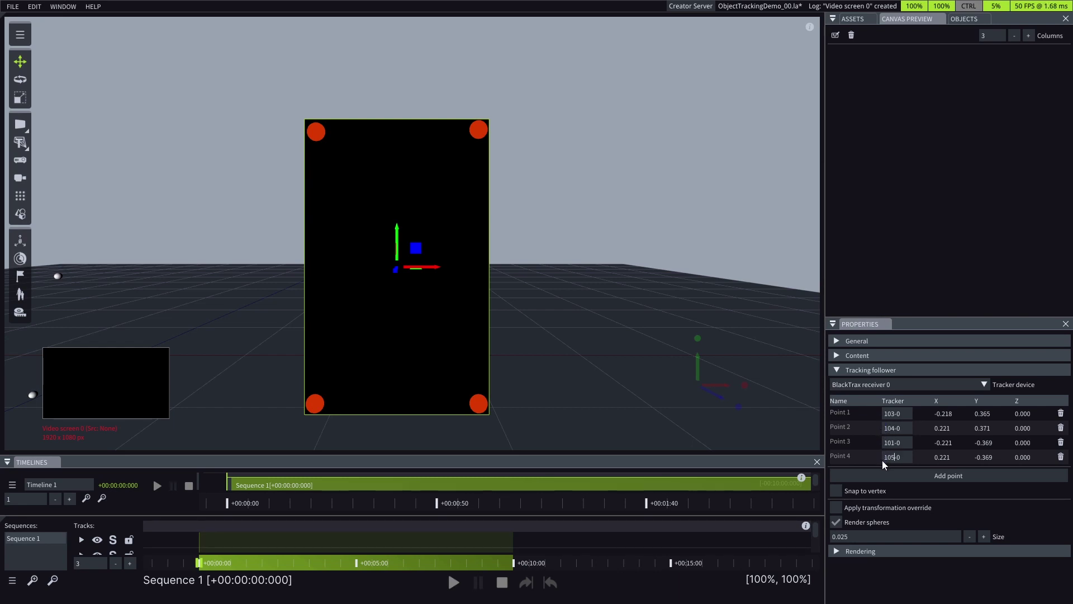
pyautogui.click(837, 507)
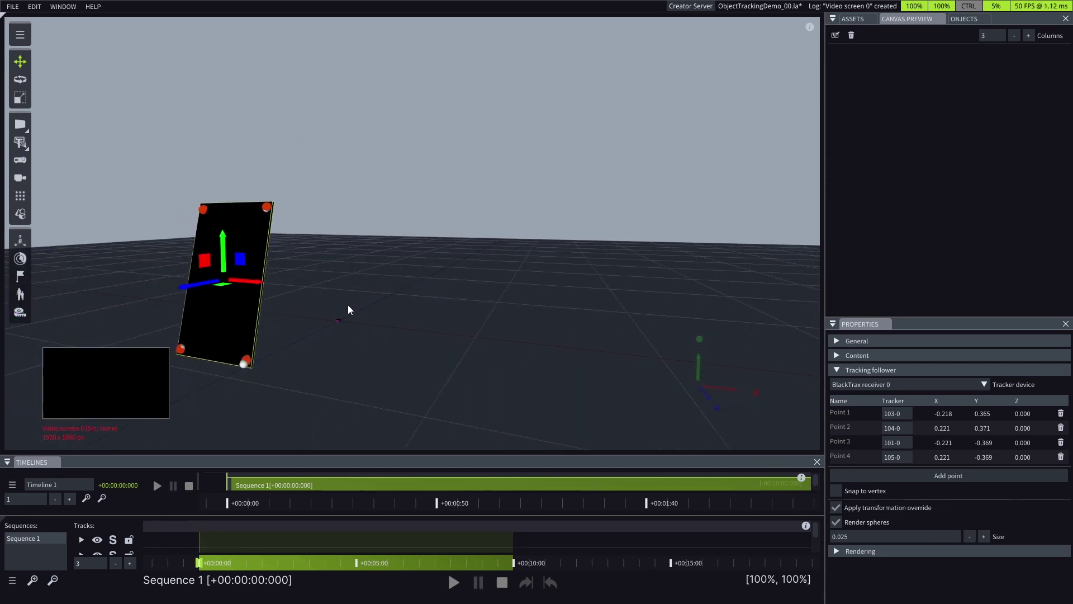
# Step: Drag a Projector into the viewport with WUXGA resolution, creating Projector 0
pyautogui.click(864, 522)
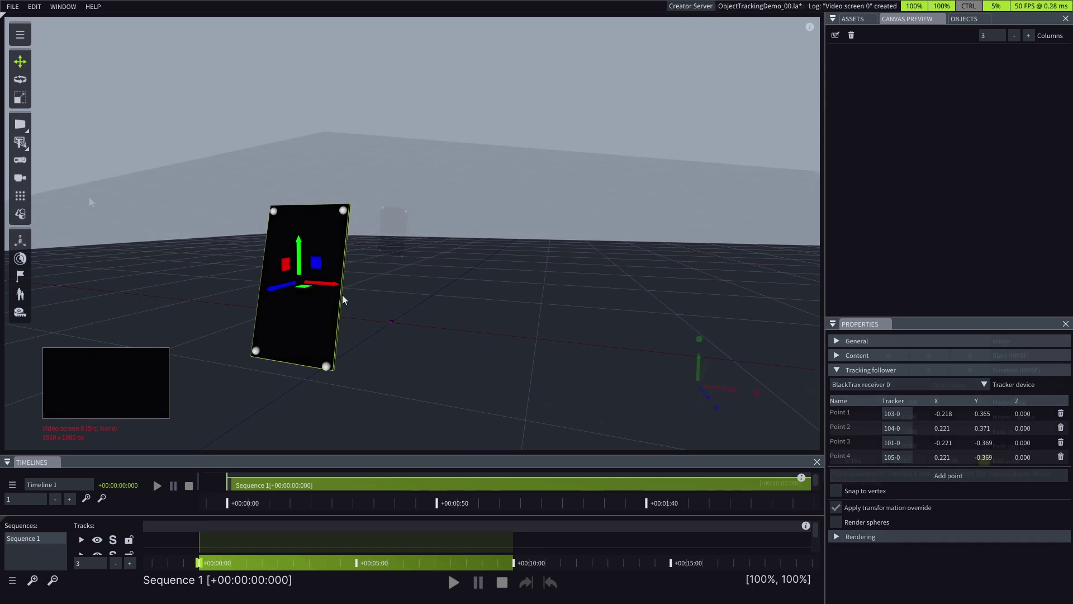
pyautogui.click(88, 201)
pyautogui.moveTo(20, 161); pyautogui.dragTo(248, 330)
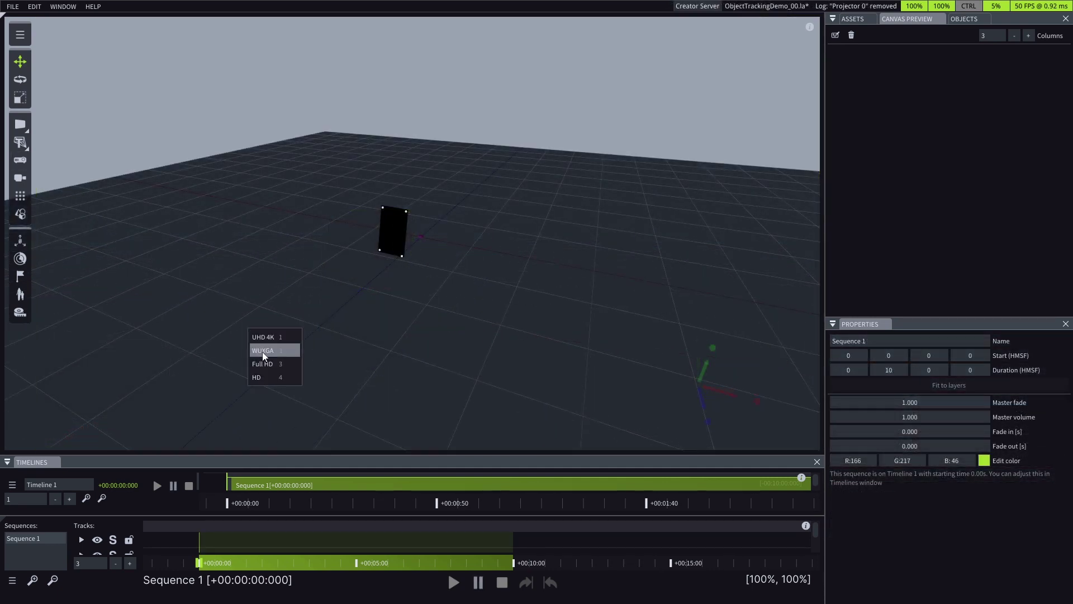
pyautogui.click(263, 350)
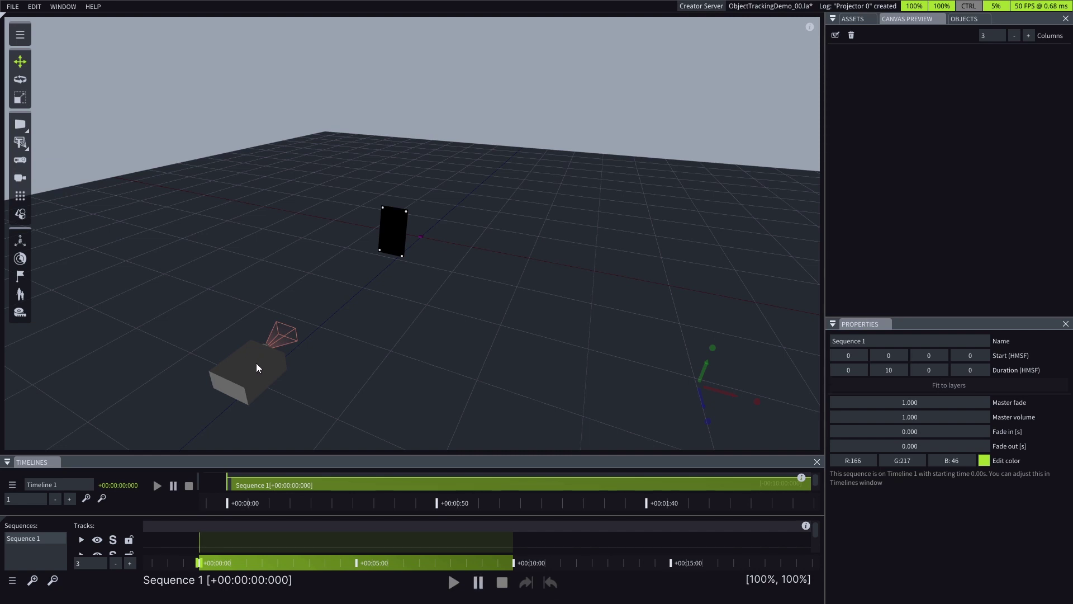
# Step: Select Projector 0 and add Tracking Visualizer 0 to its selected sources
pyautogui.click(257, 365)
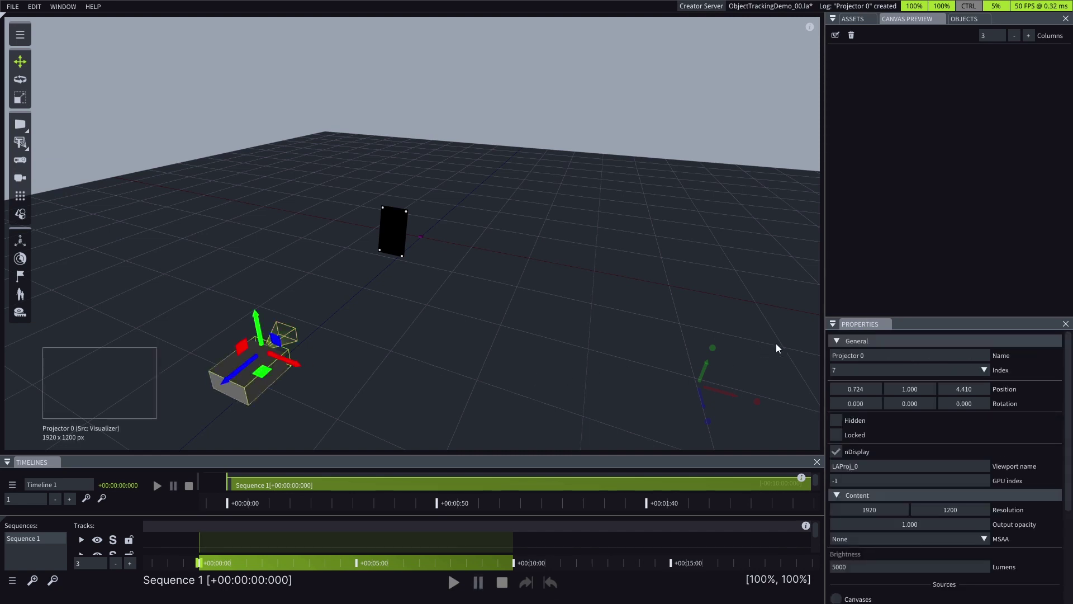
pyautogui.click(861, 341)
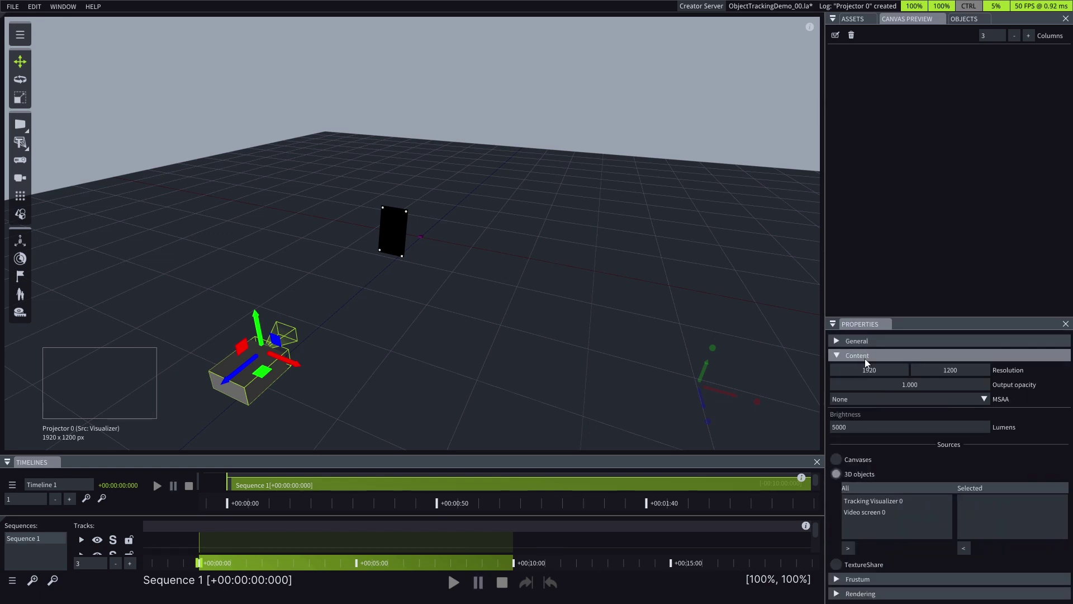
pyautogui.doubleClick(885, 499)
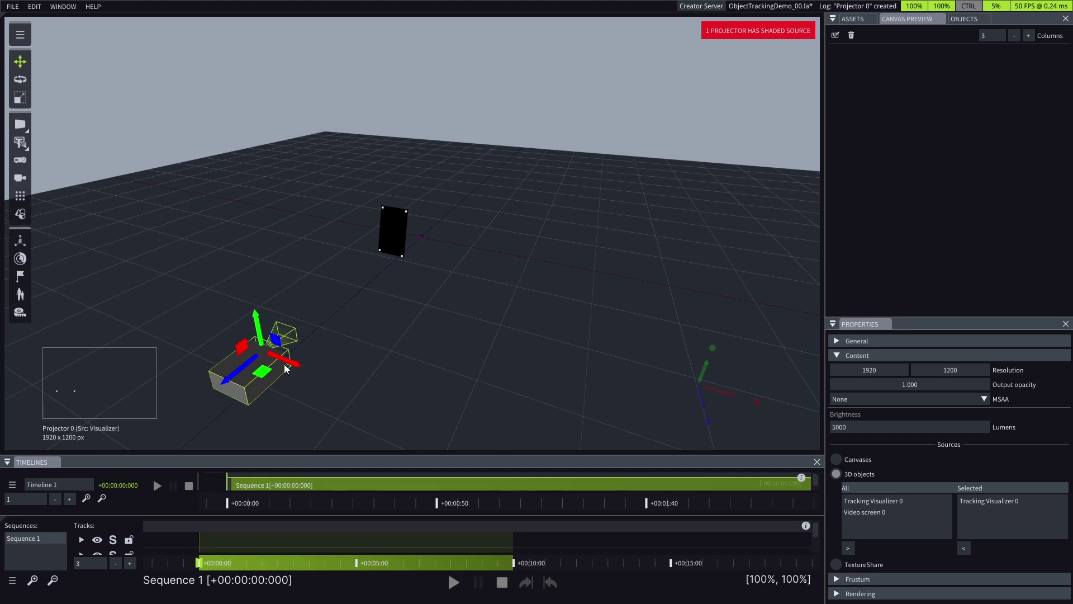
# Step: Move the projector along X and Y, then open its editor in 3DCal view
pyautogui.moveTo(285, 369); pyautogui.dragTo(226, 343)
pyautogui.scroll(-2, 226, 344)
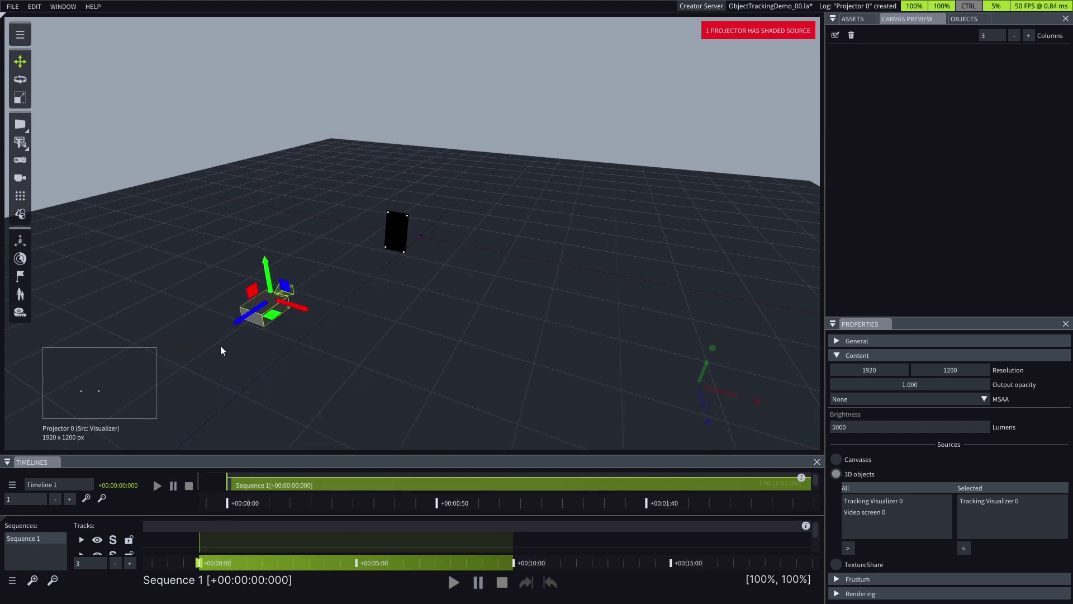
pyautogui.moveTo(268, 288); pyautogui.dragTo(249, 369)
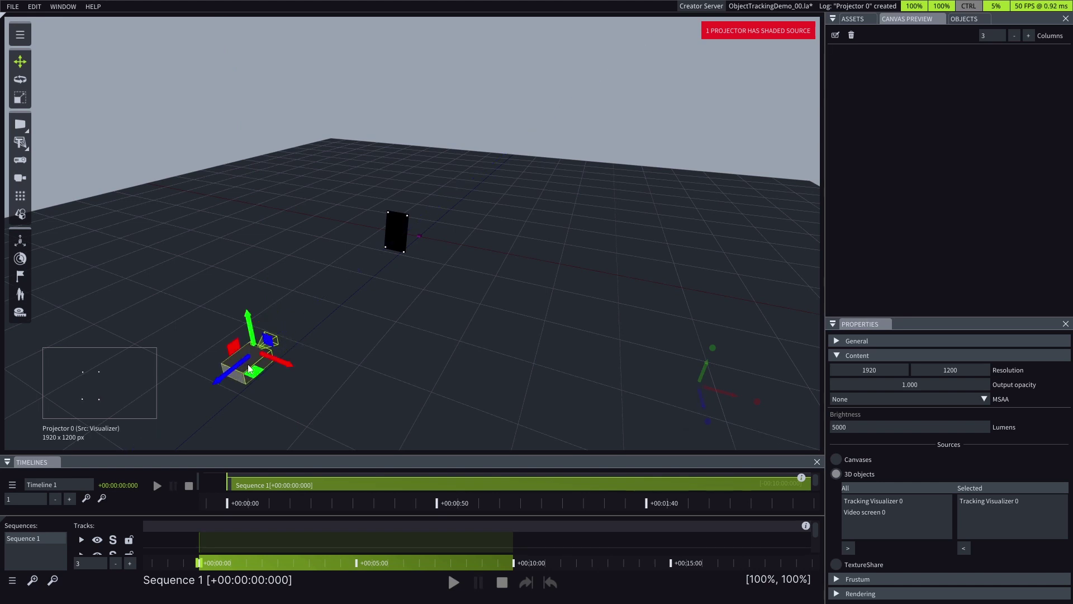
pyautogui.doubleClick(254, 364)
pyautogui.click(61, 72)
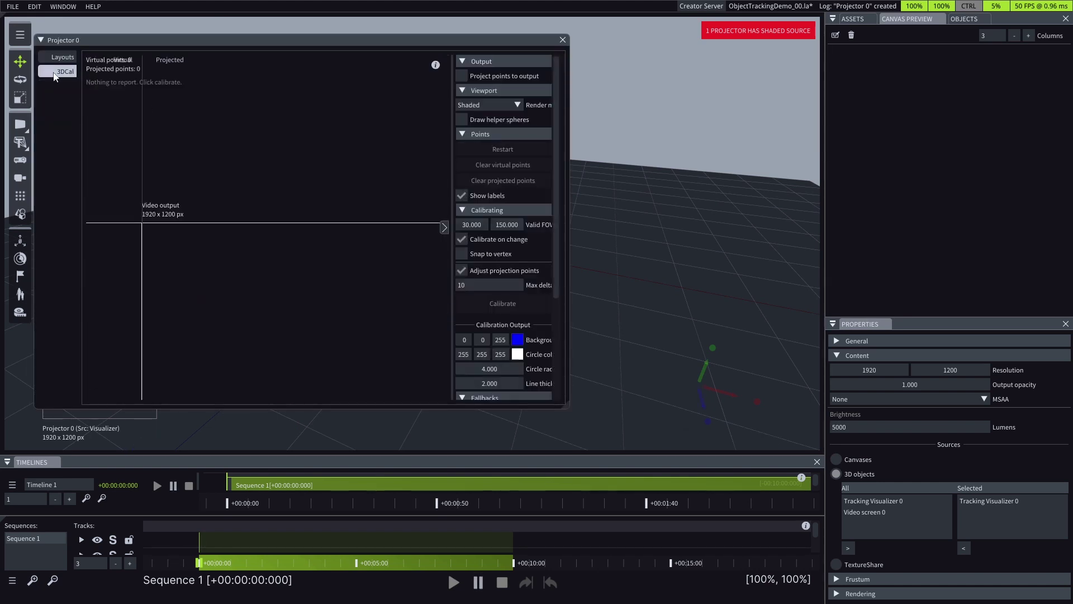
# Step: Maximize the Projector 0 calibration window and select the first virtual calibration point
pyautogui.doubleClick(190, 42)
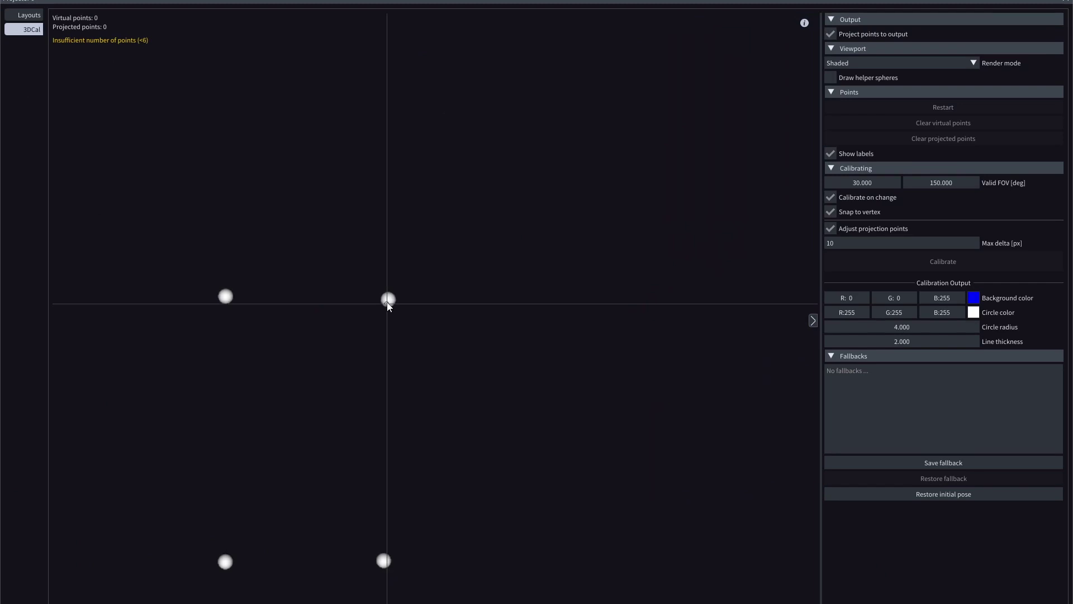
pyautogui.click(389, 302)
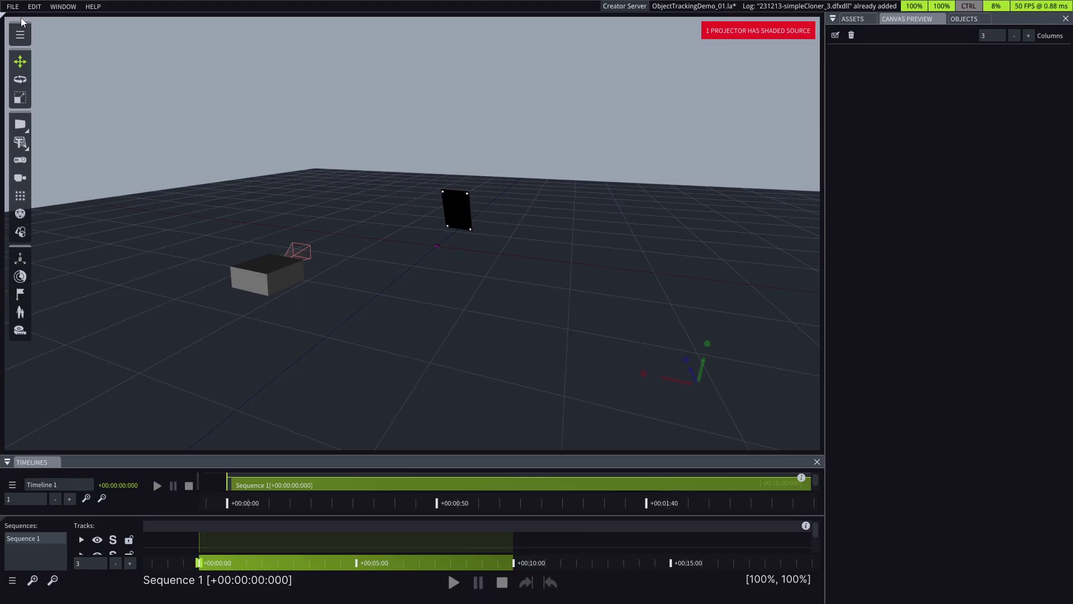
# Step: Import the Notch block 231213-simpleCloner_3.dfxdll and place it on the Sequence 1 track
pyautogui.click(15, 11)
pyautogui.click(43, 98)
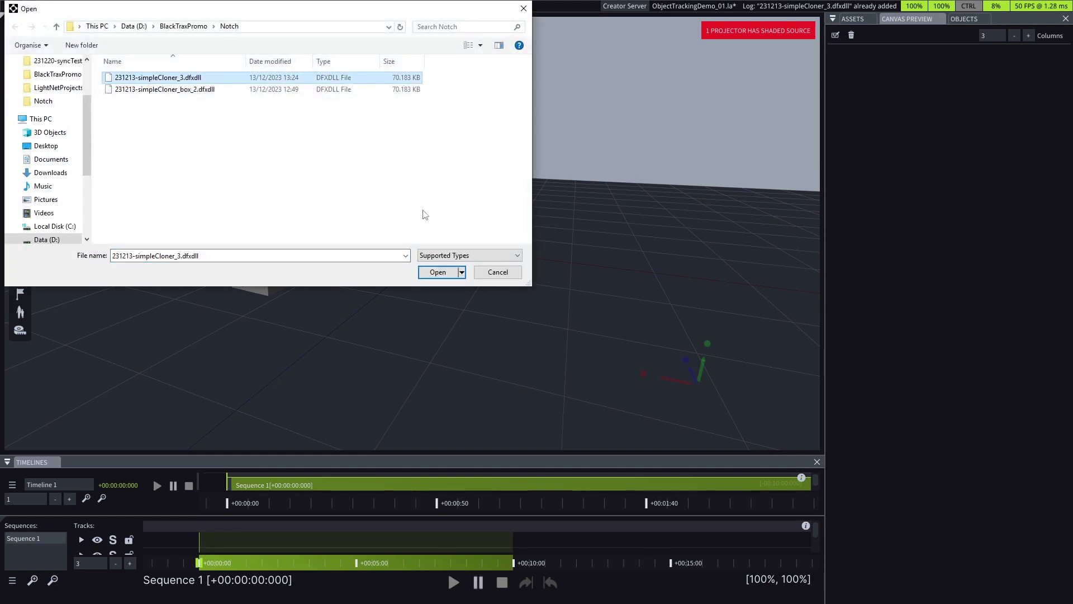
pyautogui.click(438, 272)
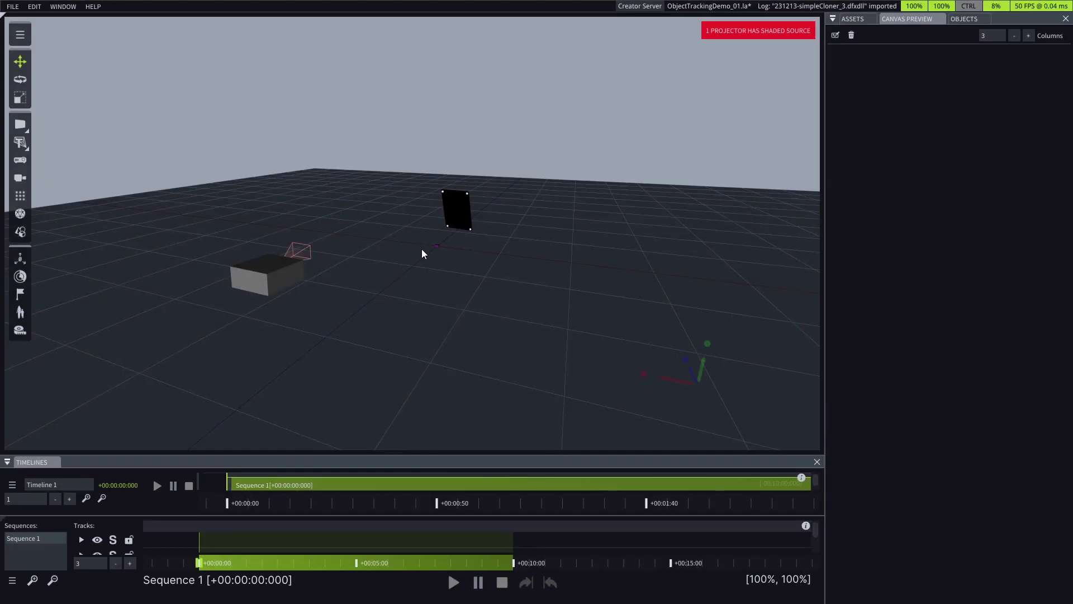
pyautogui.doubleClick(190, 542)
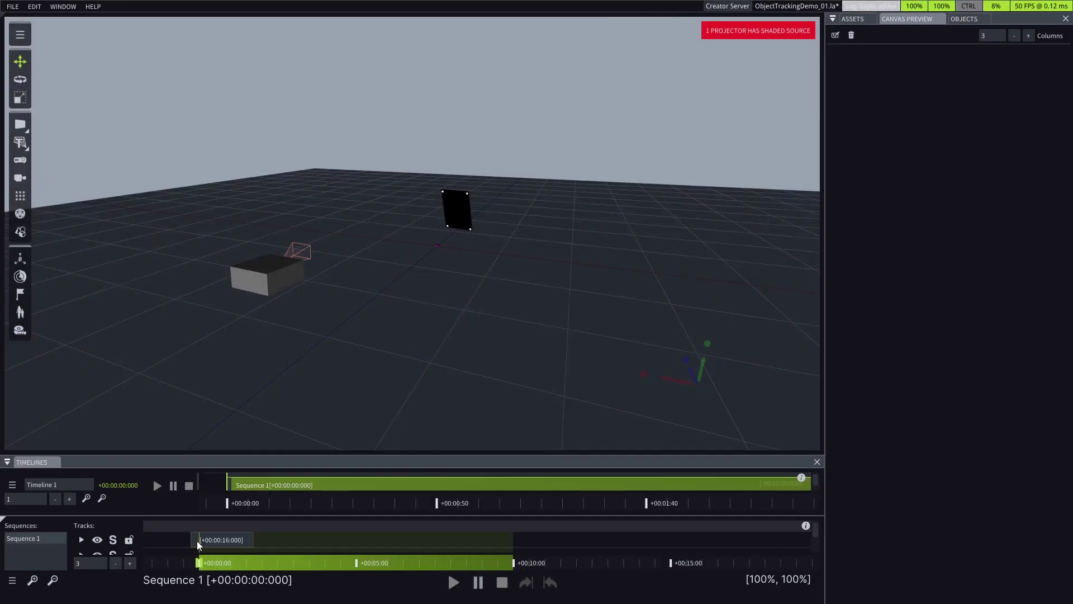
# Step: Open the Notch layer's node graph and collapse the layer variables panel
pyautogui.doubleClick(211, 539)
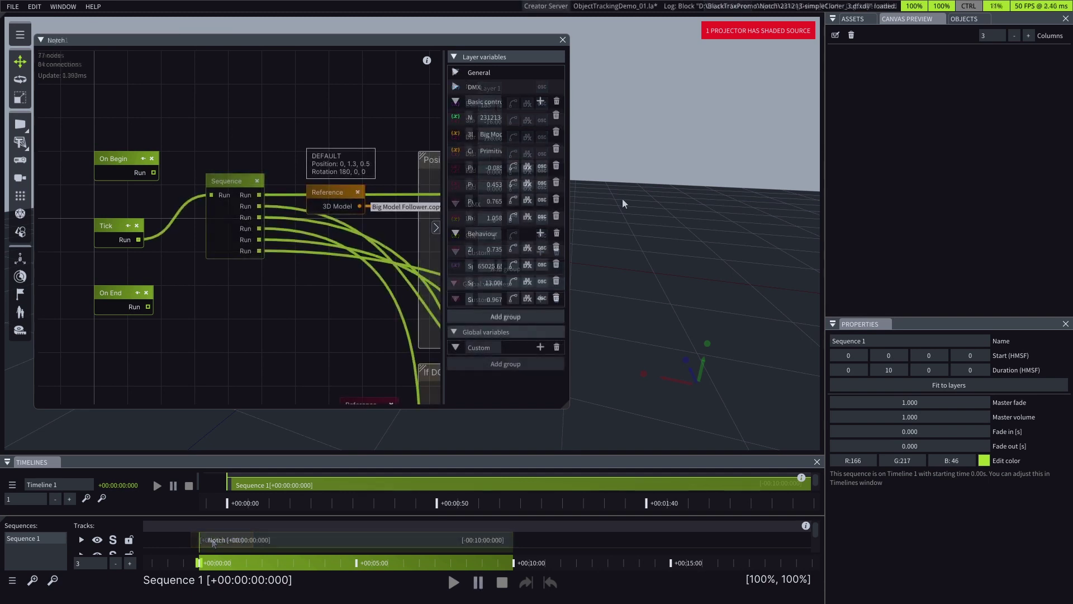
pyautogui.scroll(-5, 420, 217)
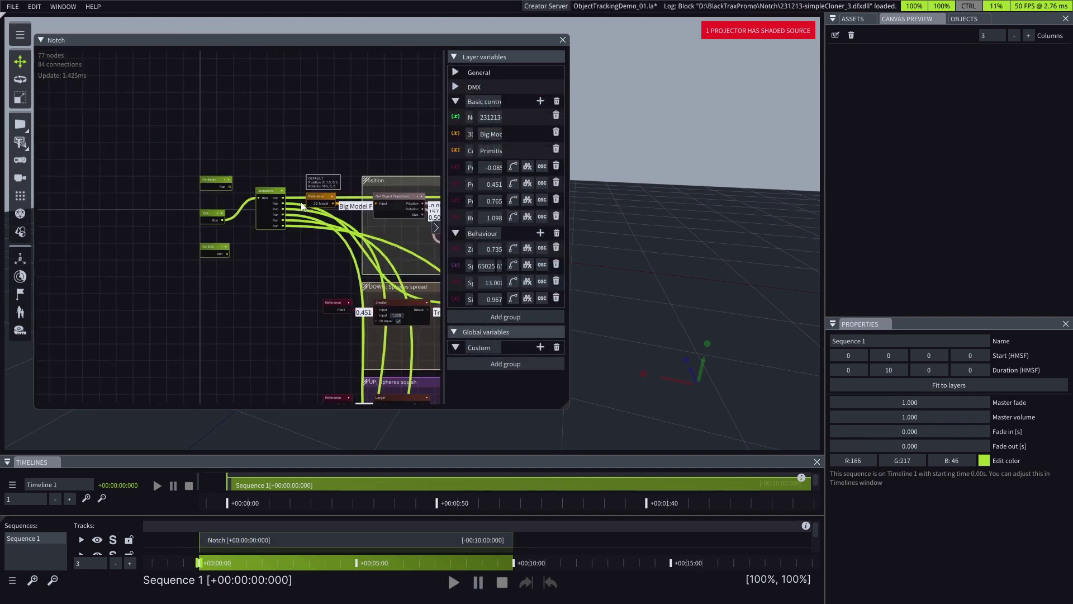
pyautogui.moveTo(327, 202); pyautogui.dragTo(187, 179, button='middle')
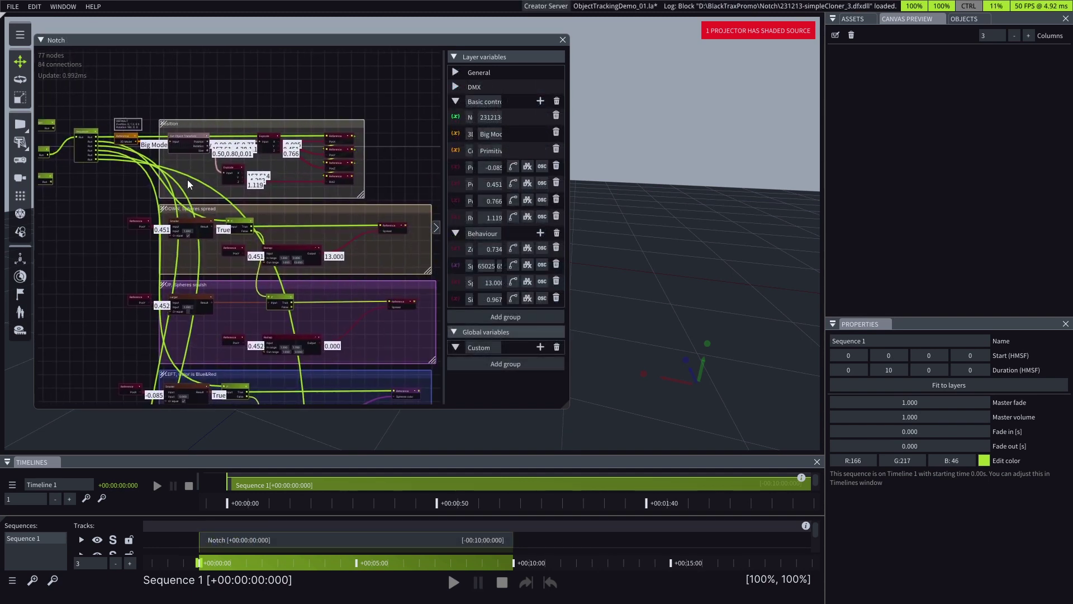
pyautogui.click(436, 227)
# Step: Pan through the Zoom, ROTATE, Render and Play Notch Block groups, centering the Render Texture node
pyautogui.moveTo(465, 296); pyautogui.dragTo(475, 147, button='middle')
pyautogui.scroll(-2, 484, 271)
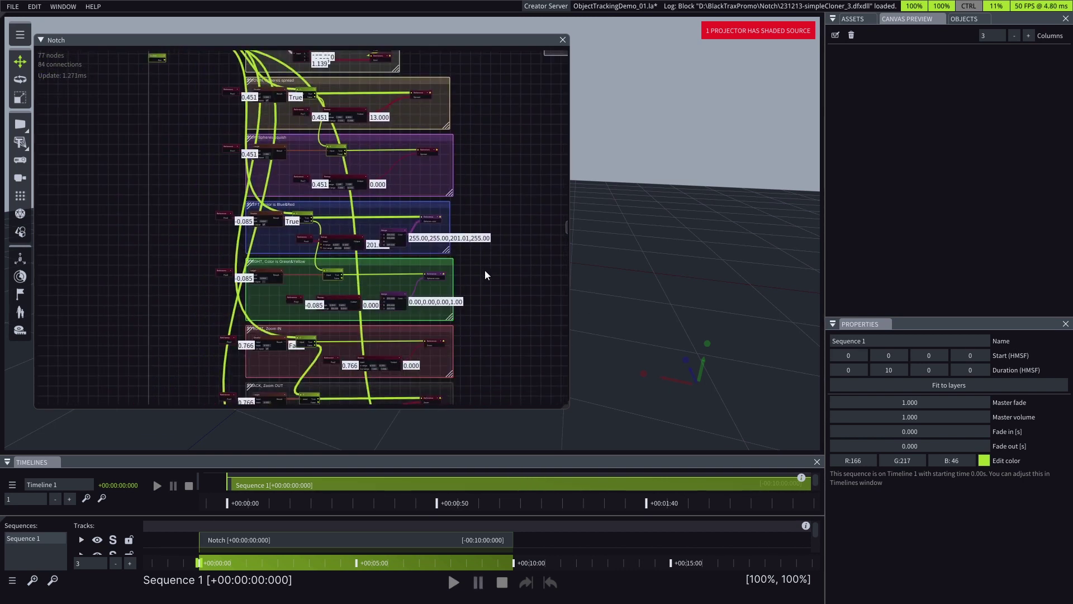
pyautogui.moveTo(485, 271); pyautogui.dragTo(455, 159, button='middle')
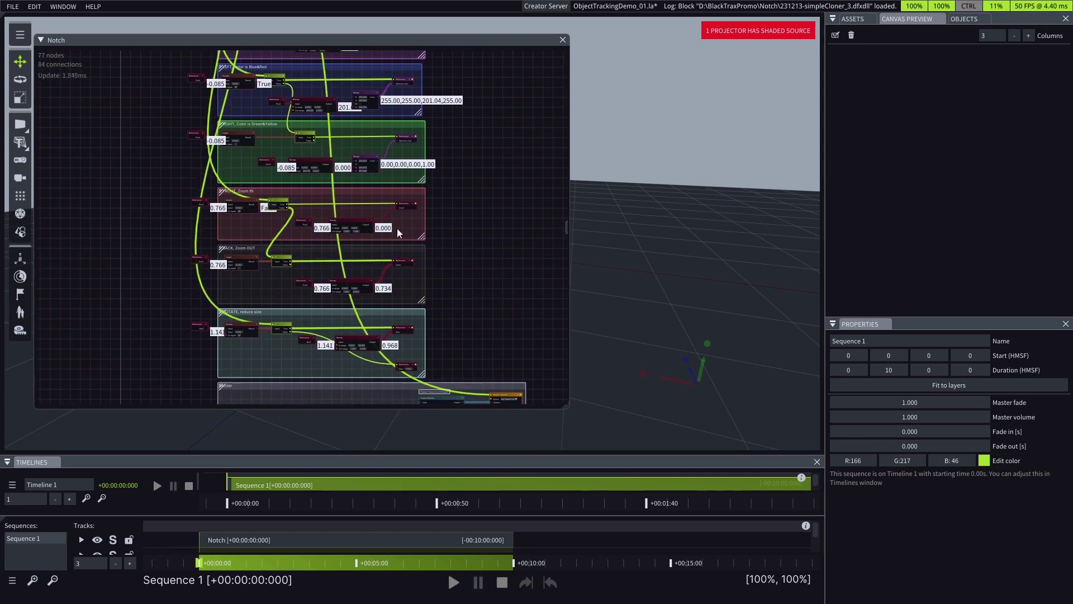
pyautogui.scroll(4, 243, 273)
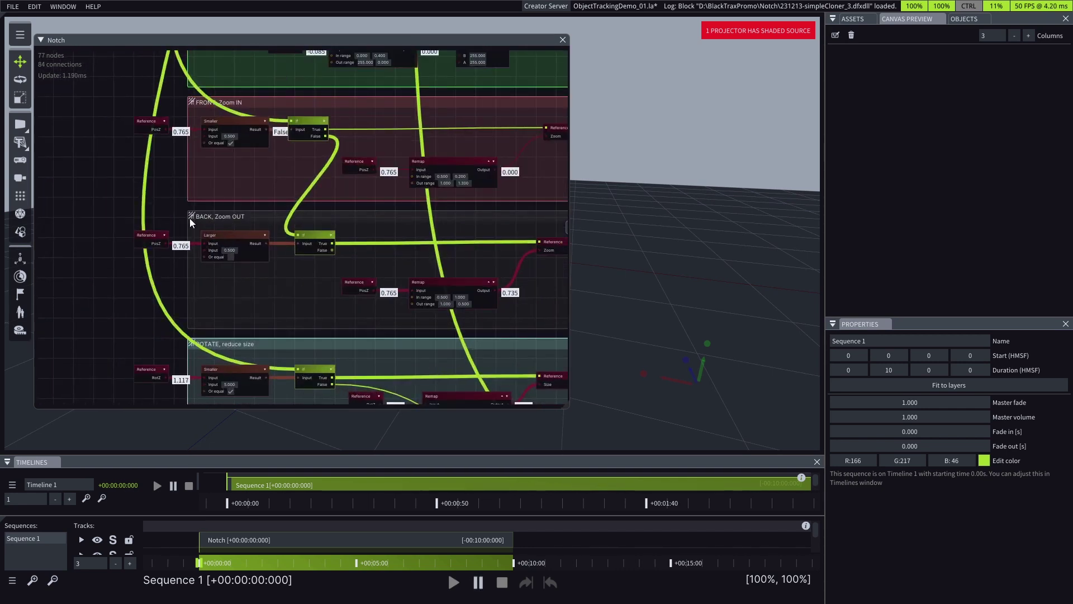
pyautogui.moveTo(318, 348); pyautogui.dragTo(273, 120, button='middle')
pyautogui.moveTo(323, 273); pyautogui.dragTo(189, 149, button='middle')
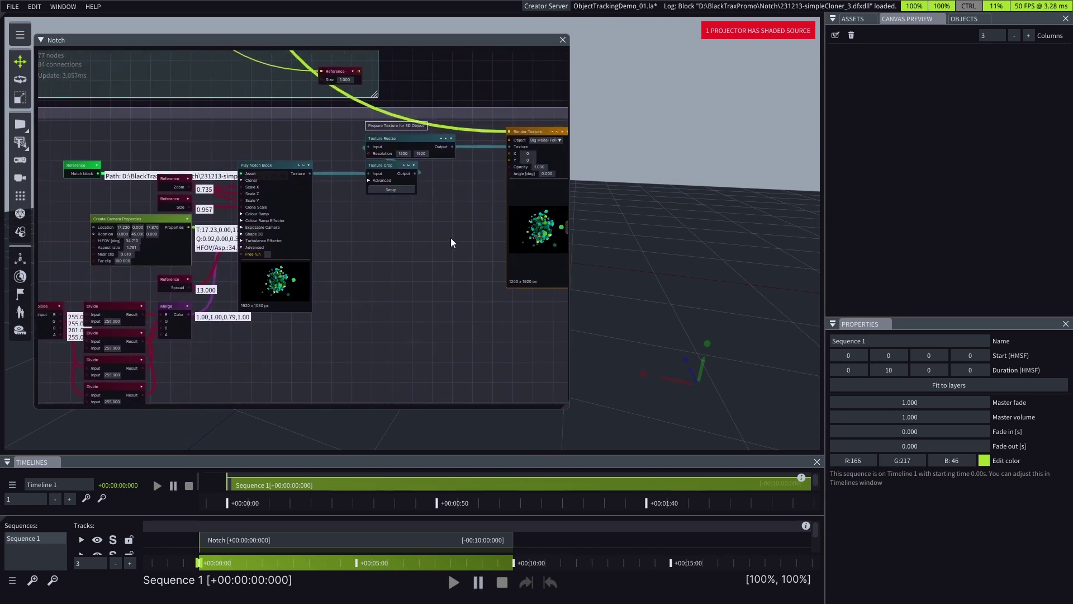
pyautogui.moveTo(451, 237); pyautogui.dragTo(361, 260, button='middle')
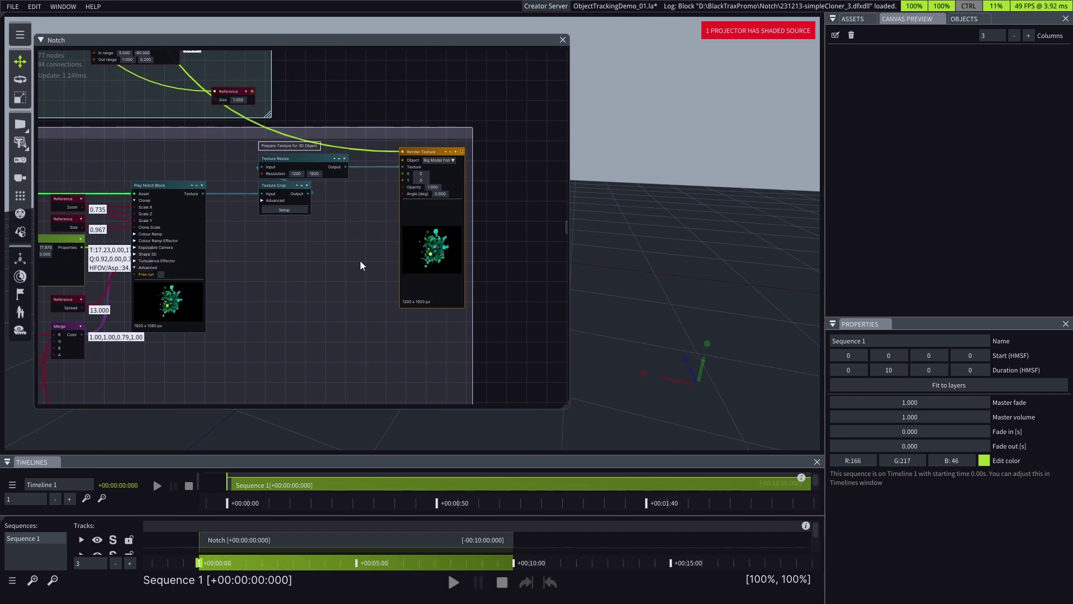